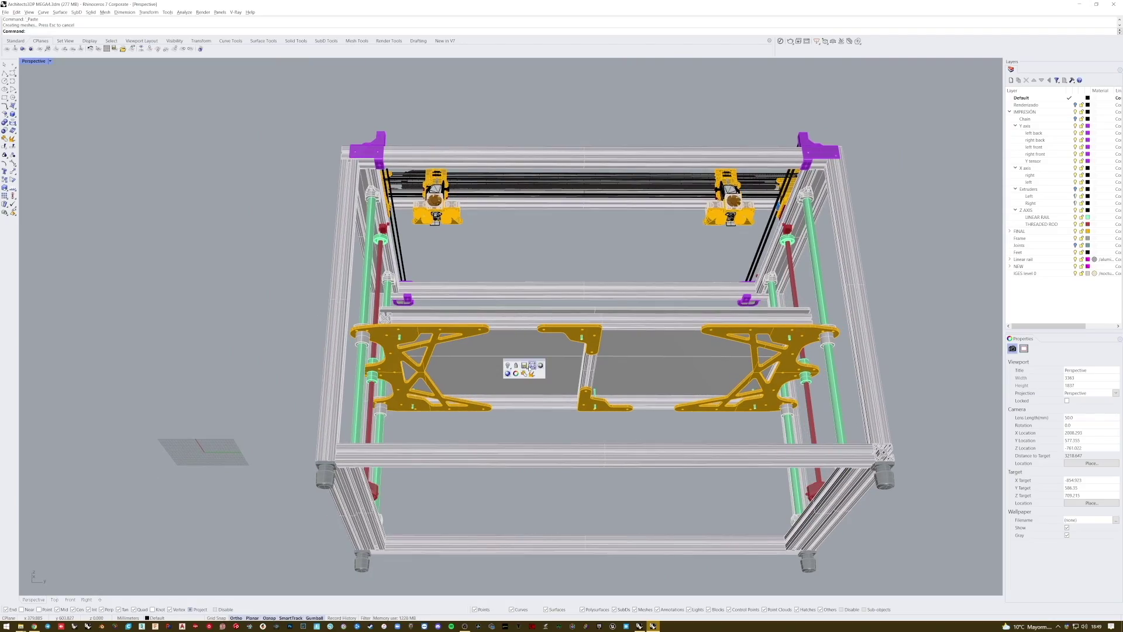
{"action": "left_click", "coordinate": [531, 366]}
{"action": "right_click_drag", "start_coordinate": [531, 368], "coordinate": [157, 390]}
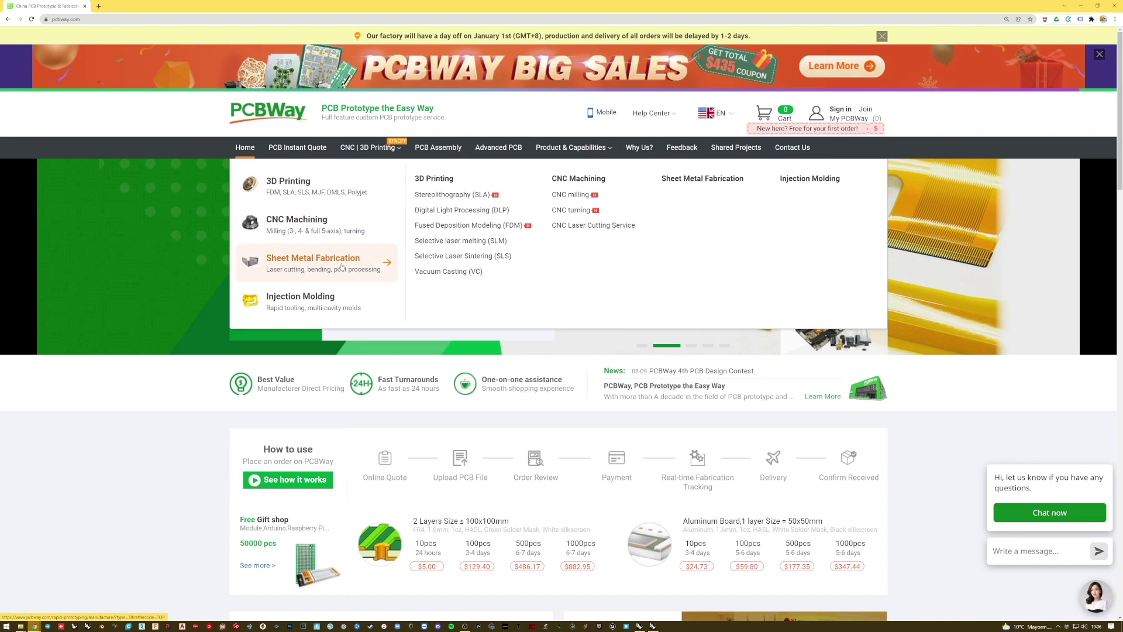
Switch to the PCBWay website and open its Sheet Metal Fabrication page.
{"action": "left_click", "coordinate": [341, 267]}
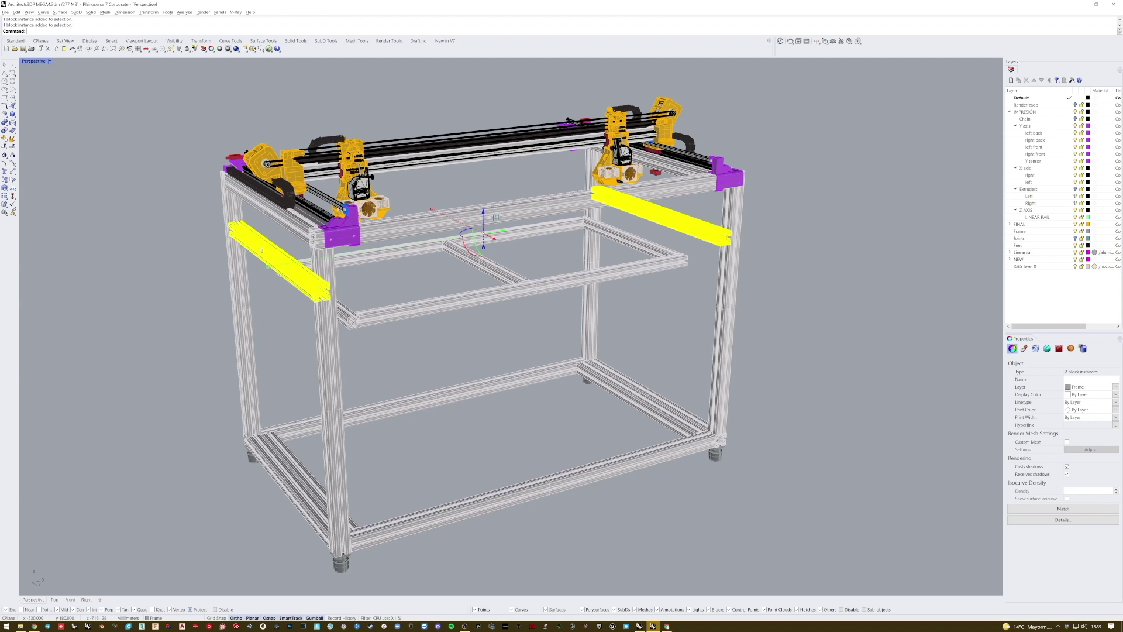
Delete the two selected upper side beams and paste the two inner side beams at the base of the frame.
{"action": "key", "text": "Delete"}
{"action": "key", "text": "ctrl+v"}
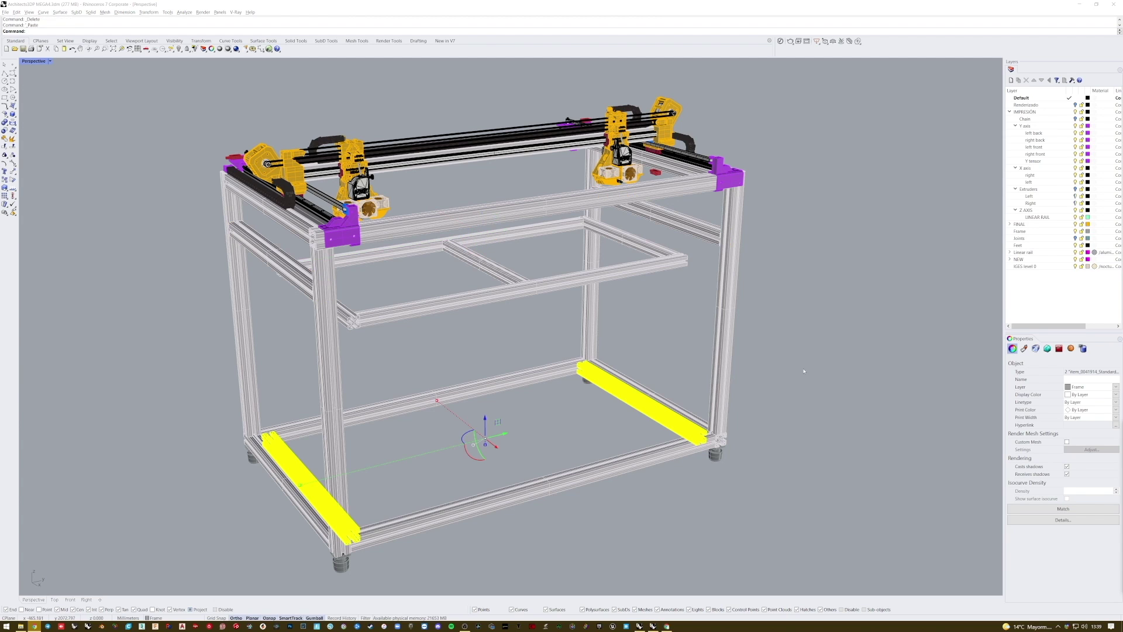
{"action": "left_click", "coordinate": [658, 236]}
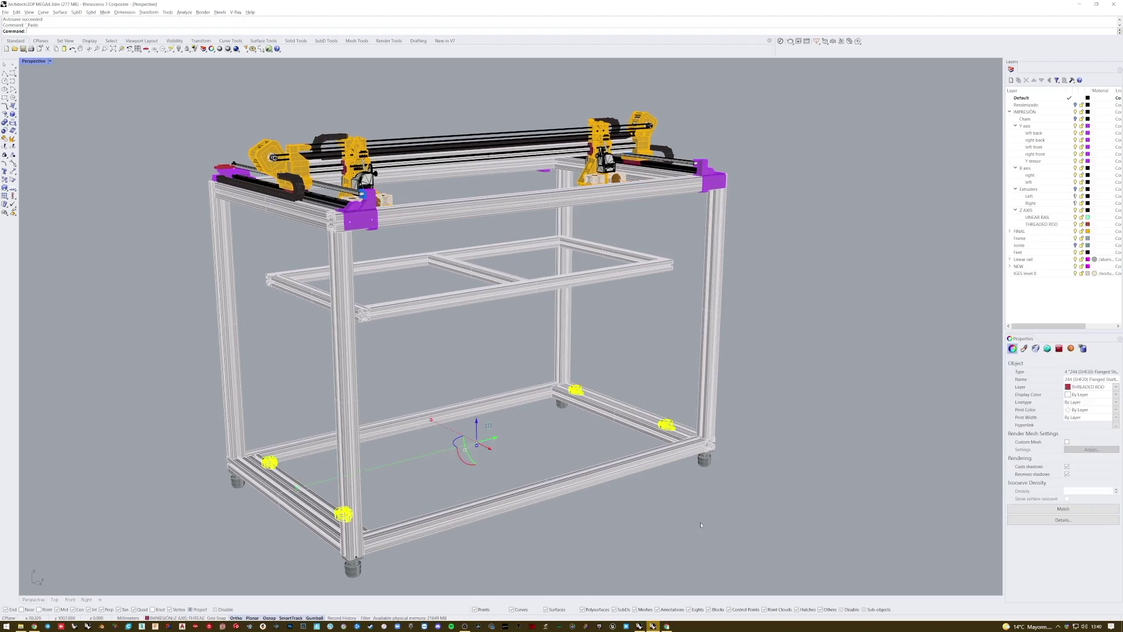
Paste the four vertical linear rods into the flanged shaft supports on the base side beams.
{"action": "left_click", "coordinate": [411, 498]}
{"action": "right_click_drag", "start_coordinate": [412, 505], "coordinate": [488, 484], "text": "shift"}
{"action": "scroll", "coordinate": [413, 485], "scroll_direction": "up", "scroll_amount": 9}
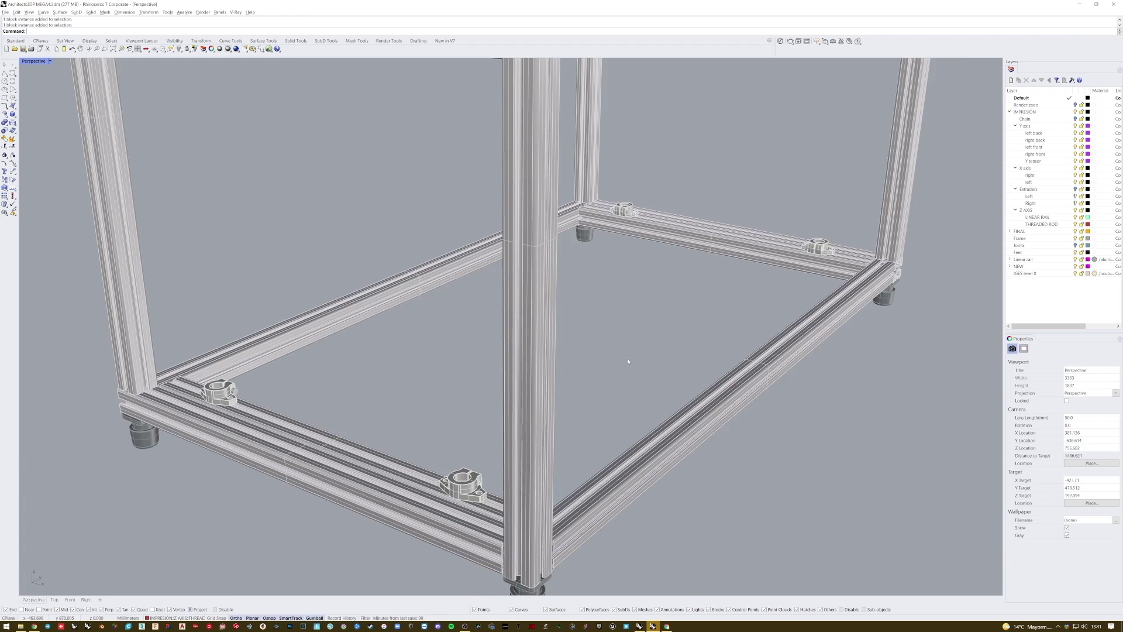
{"action": "right_click_drag", "start_coordinate": [628, 362], "coordinate": [621, 438]}
{"action": "key", "text": "ctrl+v"}
{"action": "scroll", "coordinate": [631, 390], "scroll_direction": "down", "scroll_amount": 3}
{"action": "left_click", "coordinate": [657, 449]}
{"action": "right_click_drag", "start_coordinate": [706, 475], "coordinate": [721, 469]}
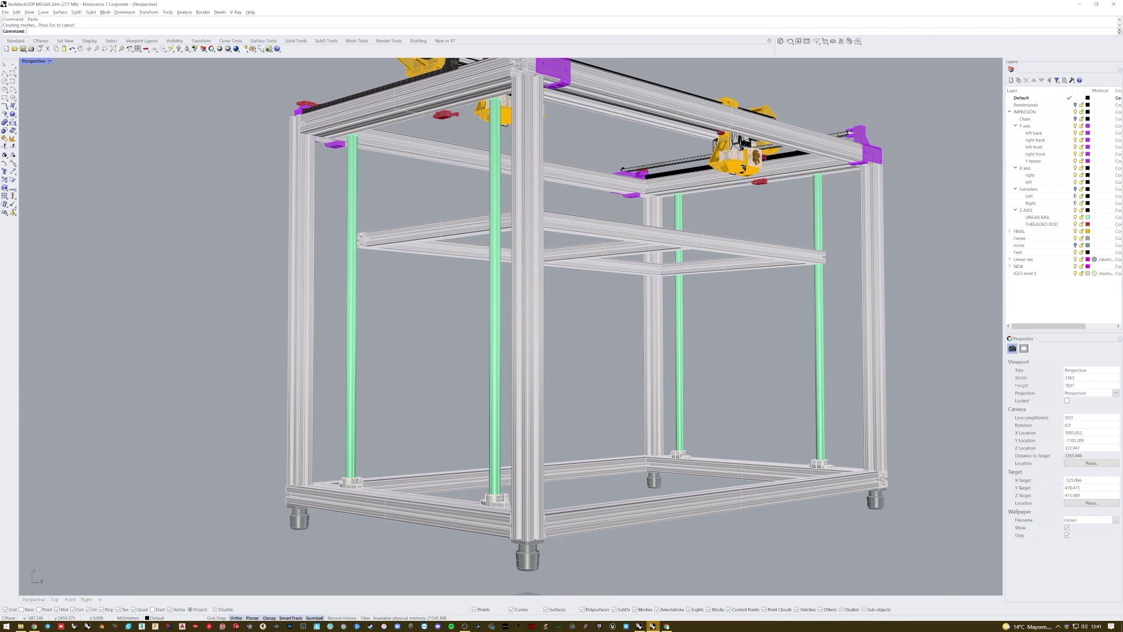
Paste the four flanged shaft supports at the top ends of the linear rods.
{"action": "key", "text": "ctrl+v"}
{"action": "right_click_drag", "start_coordinate": [640, 391], "coordinate": [608, 417]}
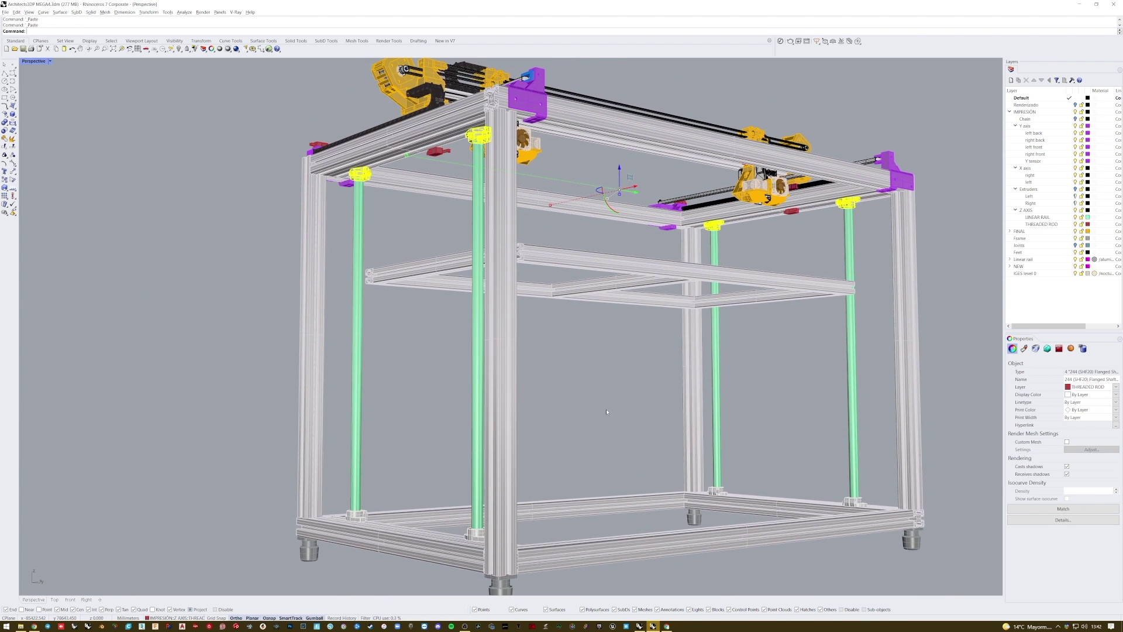
{"action": "left_click", "coordinate": [608, 418]}
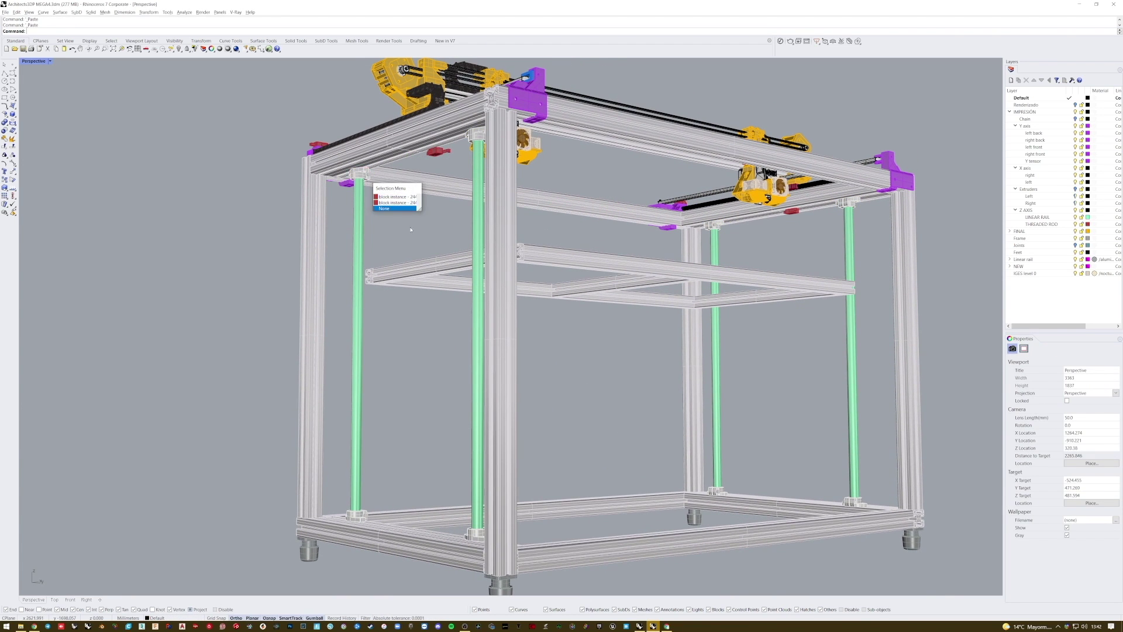
Paste the two red flange bearings between the linear rods on the base side beams.
{"action": "key", "text": "ctrl+v"}
{"action": "right_click_drag", "start_coordinate": [365, 176], "coordinate": [528, 466]}
{"action": "key", "text": "Escape"}
{"action": "scroll", "coordinate": [528, 466], "scroll_direction": "up", "scroll_amount": 5}
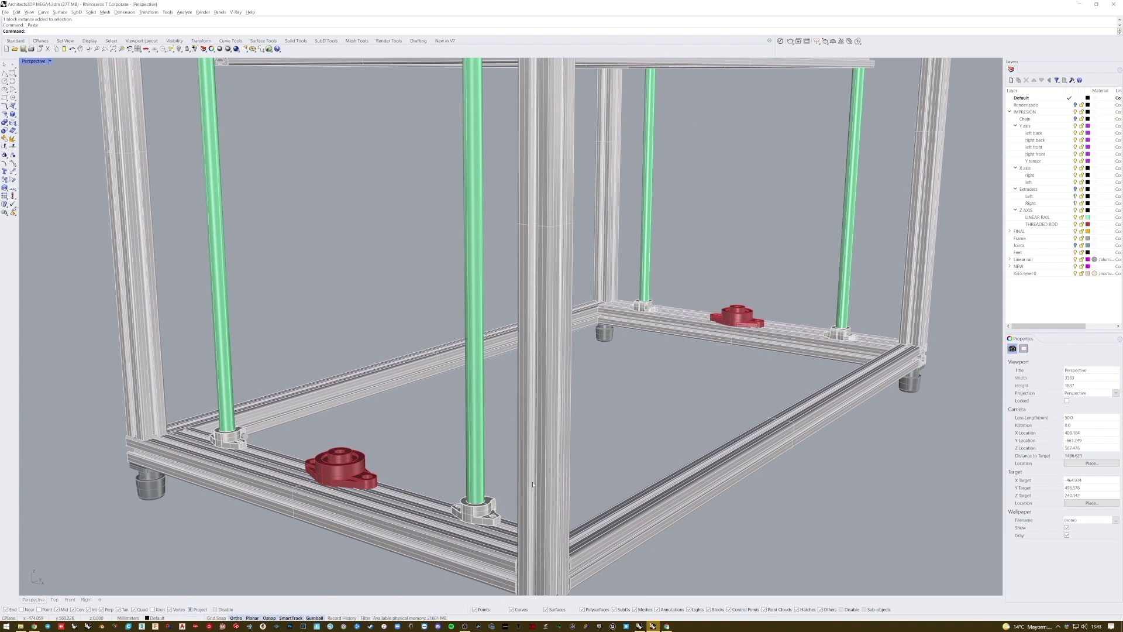
{"action": "right_click_drag", "start_coordinate": [667, 465], "coordinate": [671, 447]}
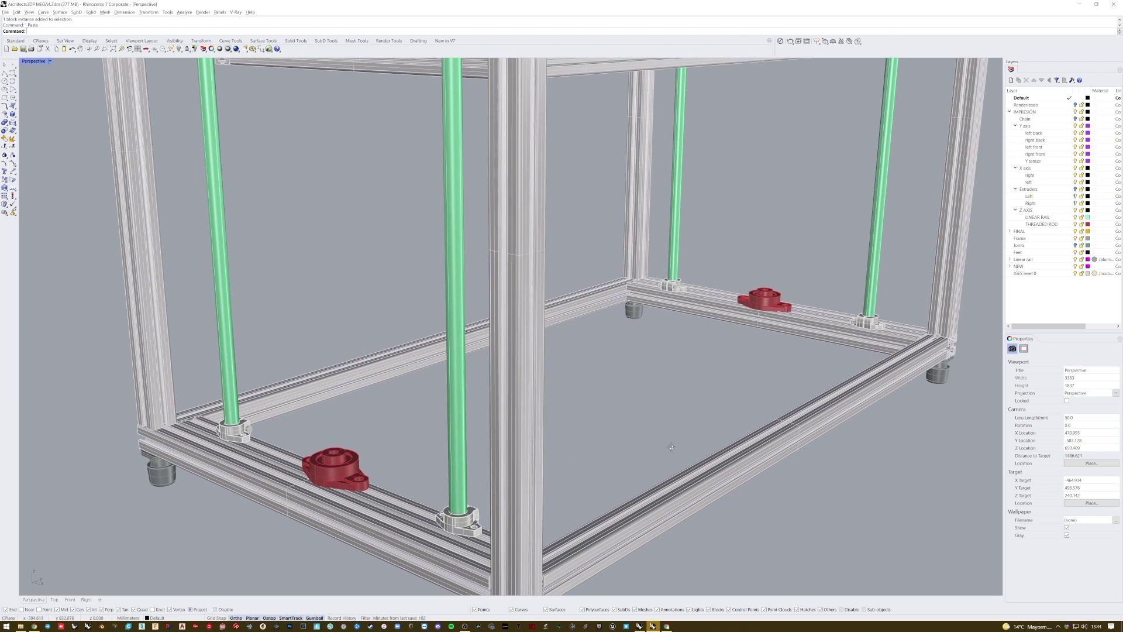
Paste the two threaded rods upright into the red flange bearings at the base.
{"action": "key", "text": "Escape"}
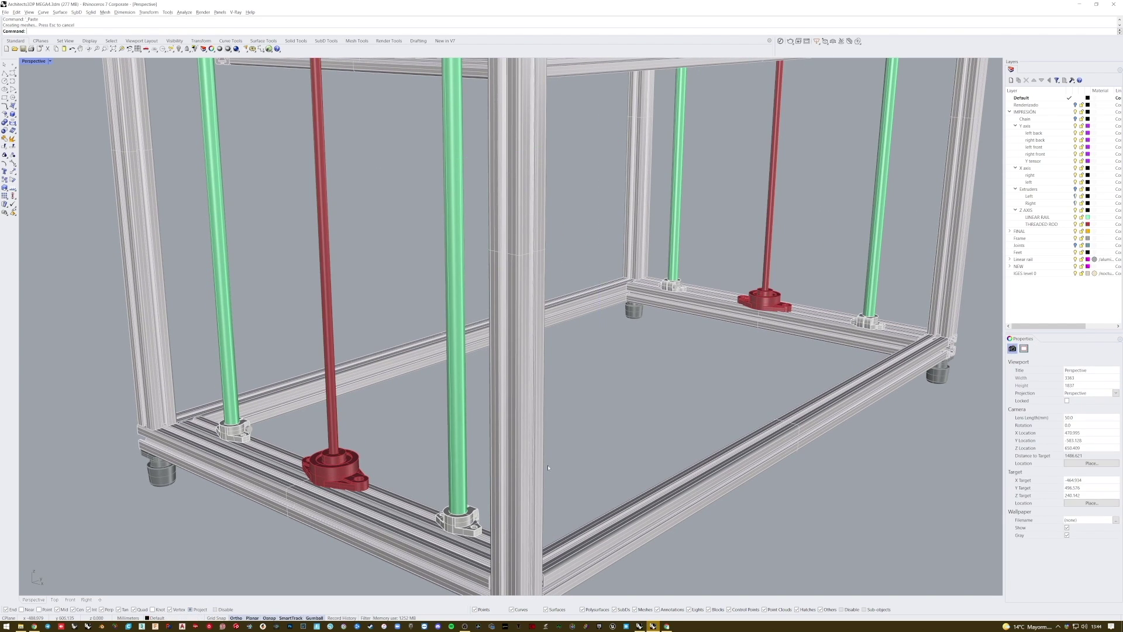
{"action": "scroll", "coordinate": [557, 454], "scroll_direction": "down", "scroll_amount": 4}
{"action": "right_click_drag", "start_coordinate": [557, 488], "coordinate": [588, 484]}
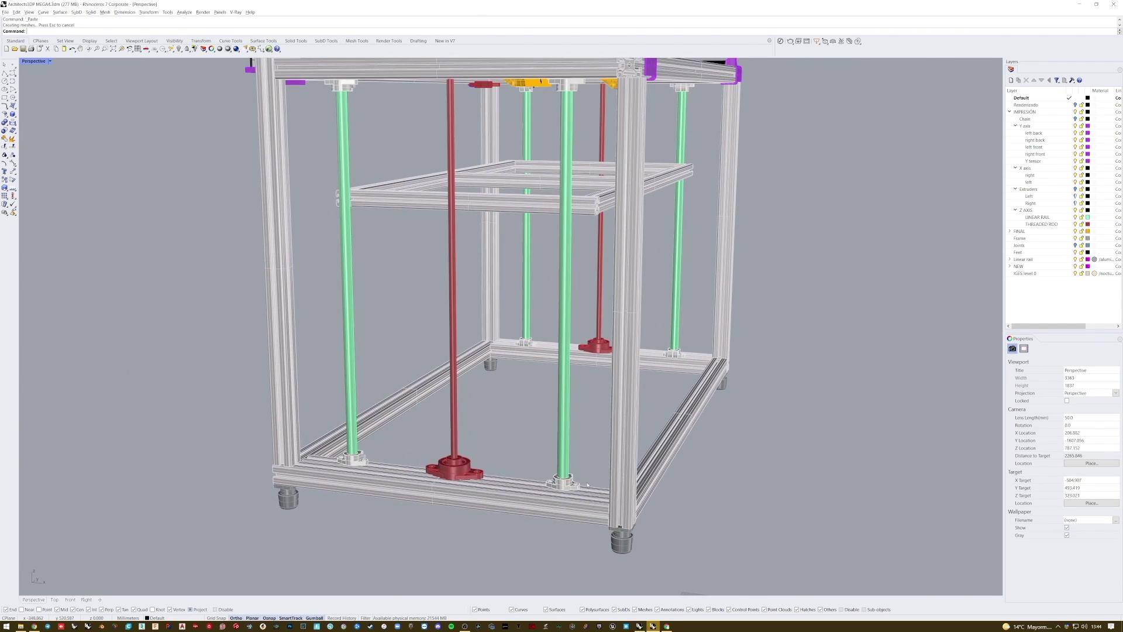
{"action": "right_click_drag", "start_coordinate": [788, 500], "coordinate": [759, 512]}
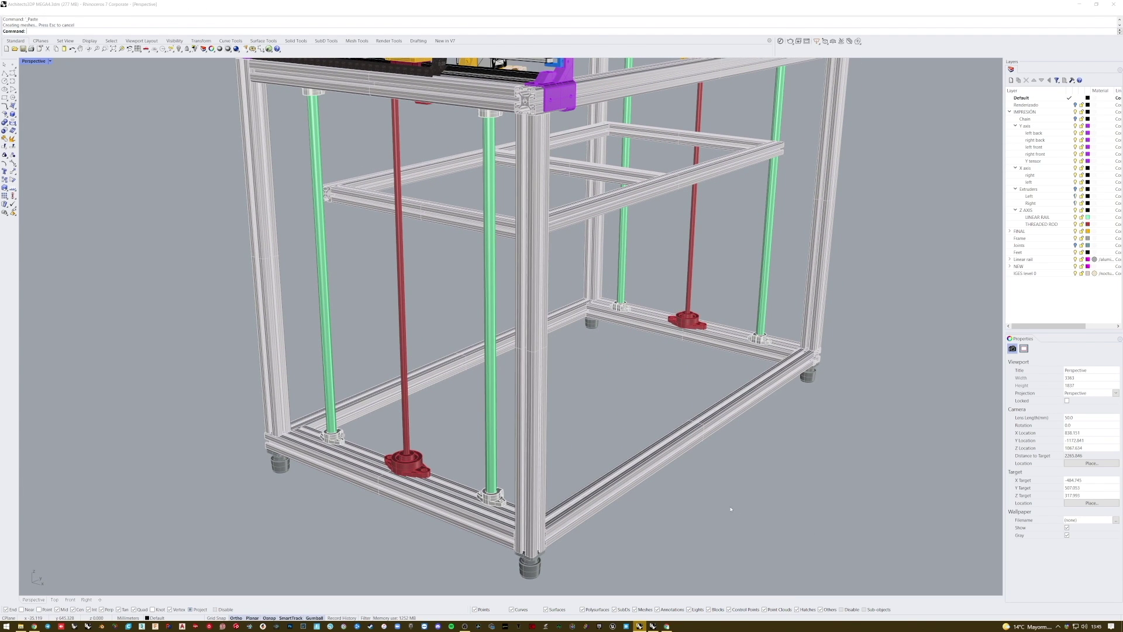
Place flanged linear bearings on the four linear rods and move the bed frame down to their level.
{"action": "right_click_drag", "start_coordinate": [730, 509], "coordinate": [700, 518]}
{"action": "key", "text": "Escape"}
{"action": "left_click_drag", "start_coordinate": [591, 184], "coordinate": [568, 248]}
{"action": "left_click", "coordinate": [576, 323]}
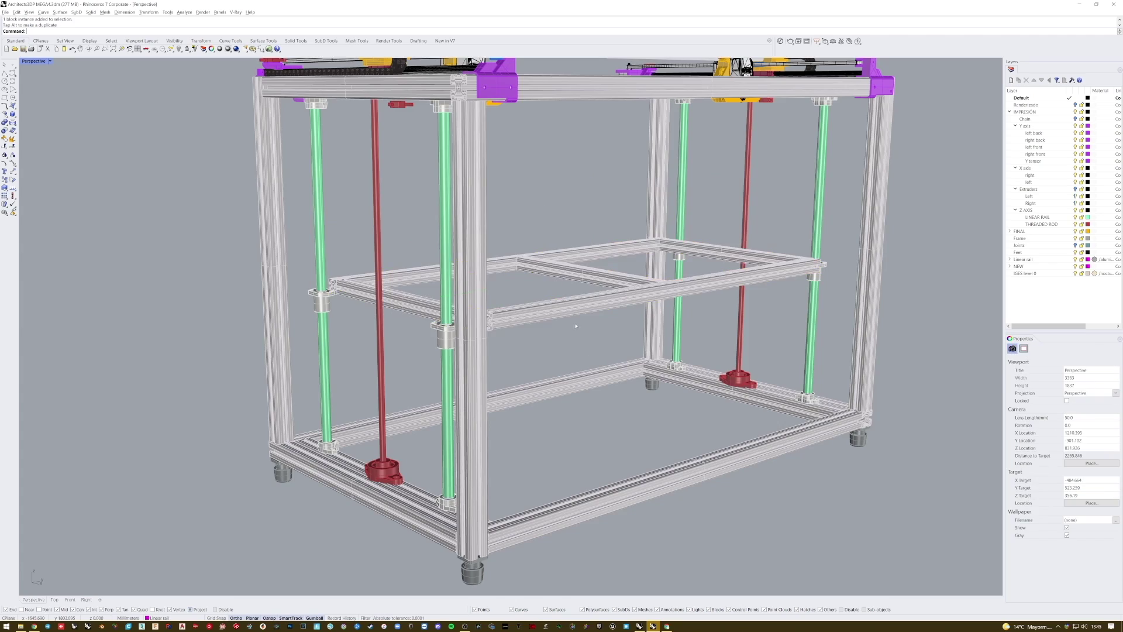
Test moving the bed frame with its linear bearings up and down along the rods and undo the moves.
{"action": "right_click_drag", "start_coordinate": [576, 324], "coordinate": [508, 375]}
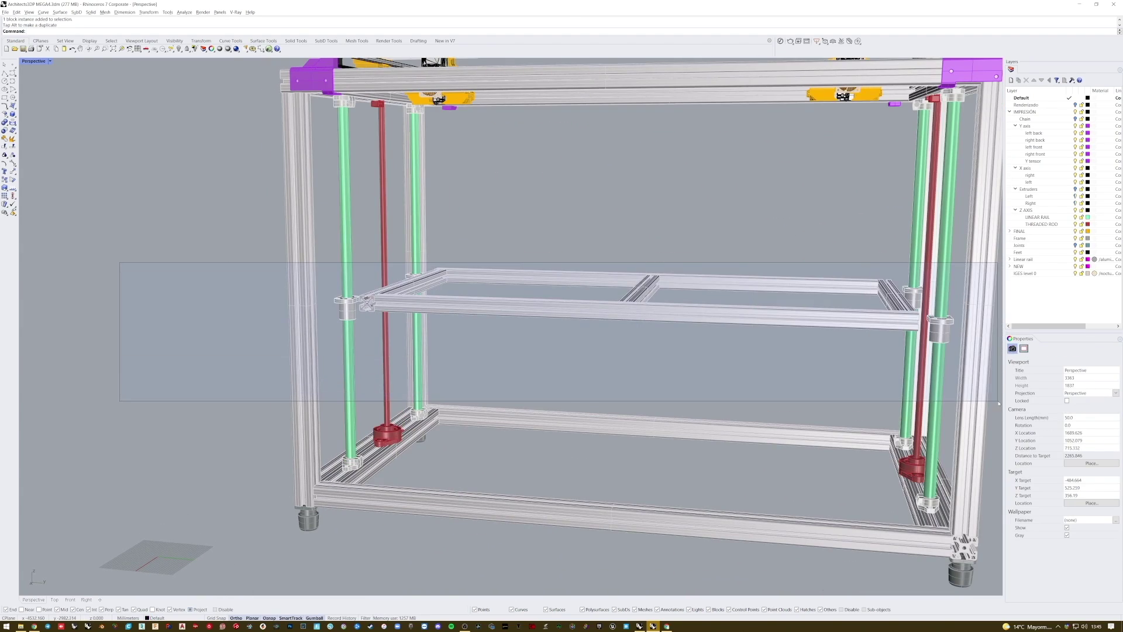
{"action": "left_click_drag", "start_coordinate": [999, 404], "coordinate": [999, 403]}
{"action": "right_click_drag", "start_coordinate": [782, 331], "coordinate": [711, 350]}
{"action": "left_click_drag", "start_coordinate": [635, 289], "coordinate": [627, 227]}
{"action": "left_click_drag", "start_coordinate": [625, 272], "coordinate": [628, 300]}
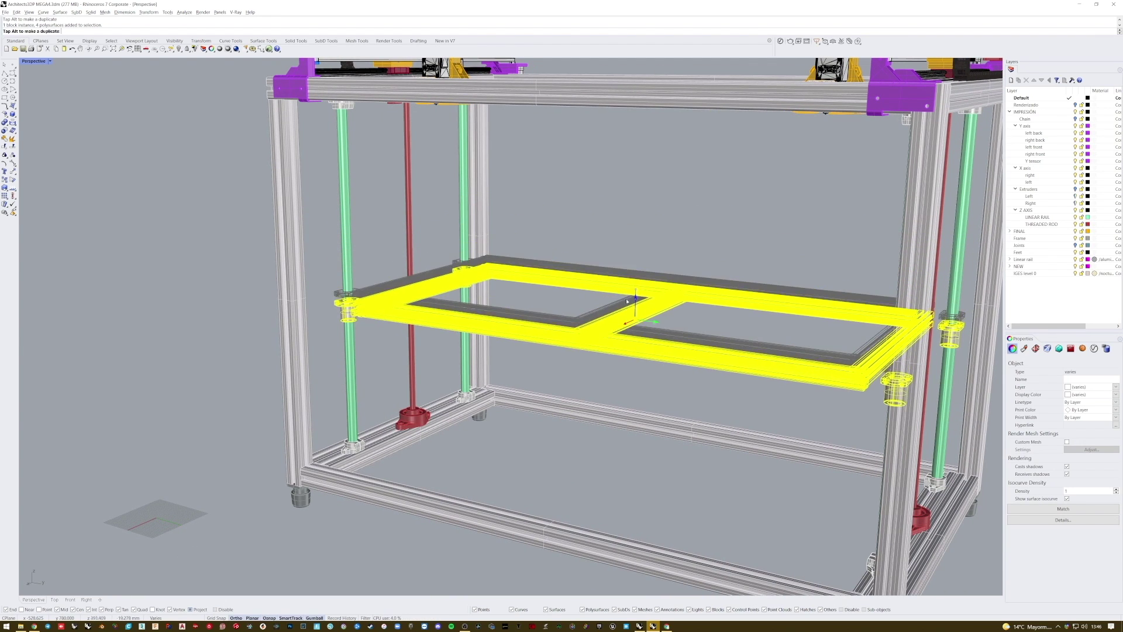
{"action": "key", "text": "ctrl+z"}
{"action": "left_click", "coordinate": [602, 223]}
{"action": "right_click_drag", "start_coordinate": [515, 307], "coordinate": [638, 328]}
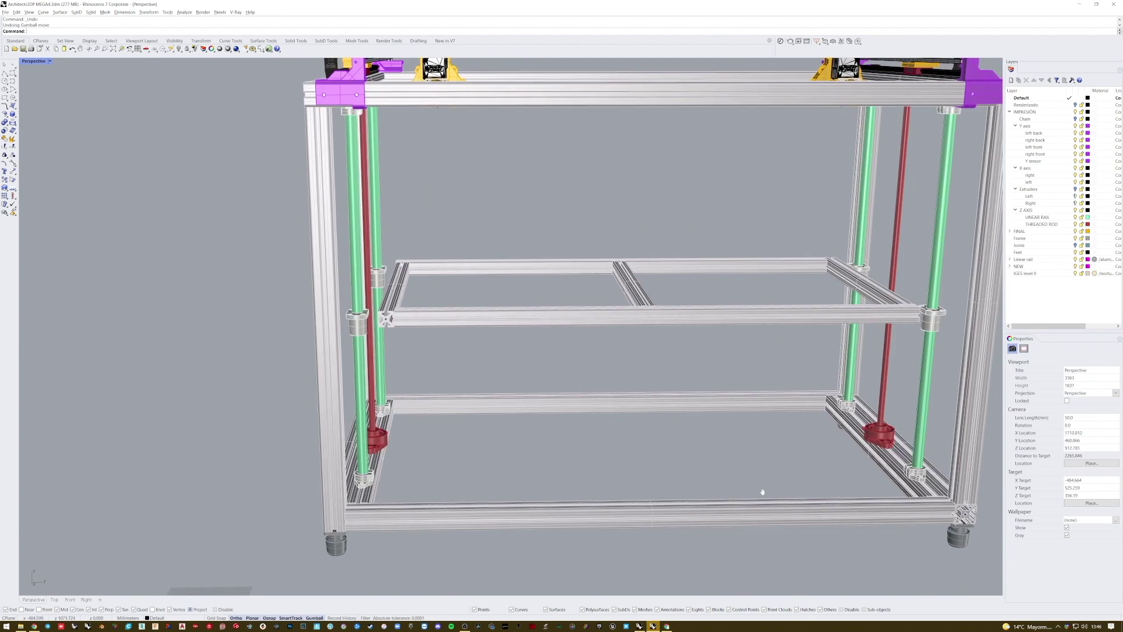
Paste the pairs of green cylindrical nuts onto the two threaded rods at bed frame level.
{"action": "right_click_drag", "start_coordinate": [763, 491], "coordinate": [837, 501]}
{"action": "right_click_drag", "start_coordinate": [491, 498], "coordinate": [555, 503]}
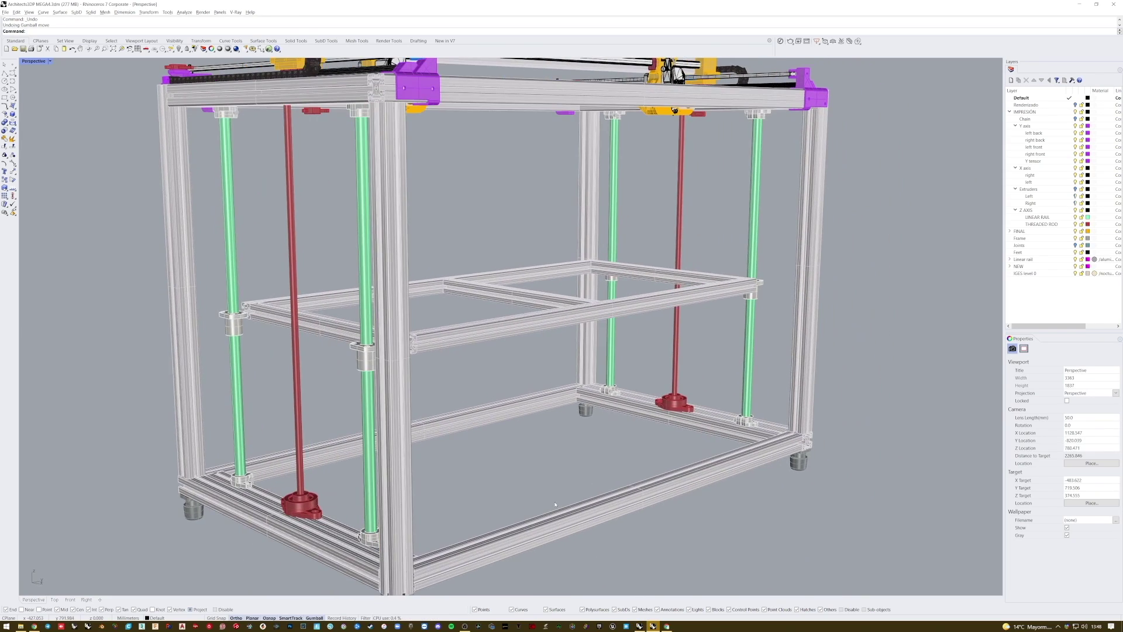
{"action": "key", "text": "ctrl+v"}
{"action": "mouse_move", "coordinate": [475, 496]}
{"action": "right_mouse_down"}
{"action": "mouse_move", "coordinate": [576, 491]}
{"action": "mouse_move", "coordinate": [450, 503]}
{"action": "mouse_move", "coordinate": [462, 486]}
{"action": "right_mouse_up"}
{"action": "left_click", "coordinate": [513, 484]}
Test the vertical travel of the bed frame with its bearings and threaded rod nuts and undo the moves.
{"action": "left_click_drag", "start_coordinate": [101, 241], "coordinate": [689, 328]}
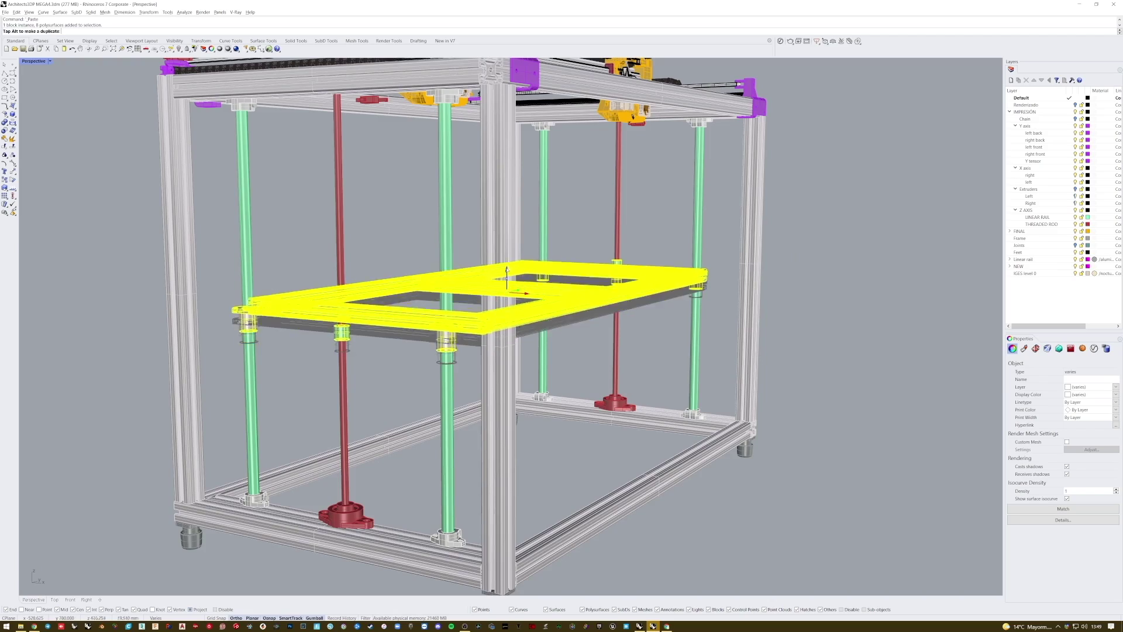
{"action": "right_click_drag", "start_coordinate": [521, 317], "coordinate": [401, 323]}
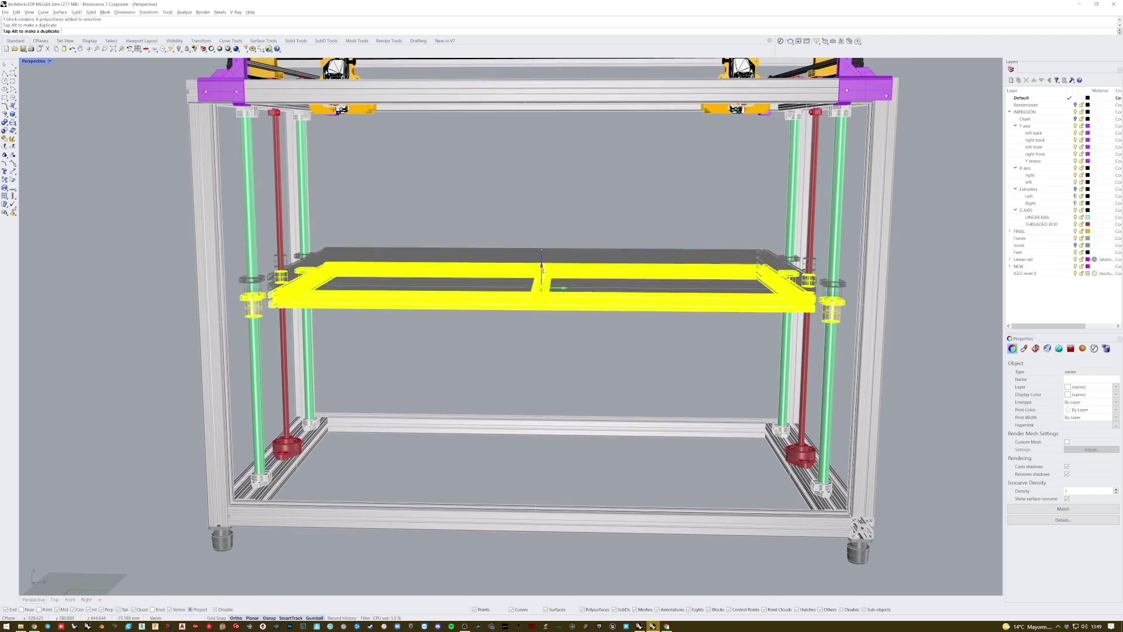
{"action": "left_click_drag", "start_coordinate": [543, 270], "coordinate": [544, 279]}
{"action": "key", "text": "ctrl+z"}
Examine the nut pairs on the threaded rods and their position relative to the bed frame and linear bearings.
{"action": "right_click_drag", "start_coordinate": [444, 345], "coordinate": [521, 361]}
{"action": "scroll", "coordinate": [497, 353], "scroll_direction": "up", "scroll_amount": 4}
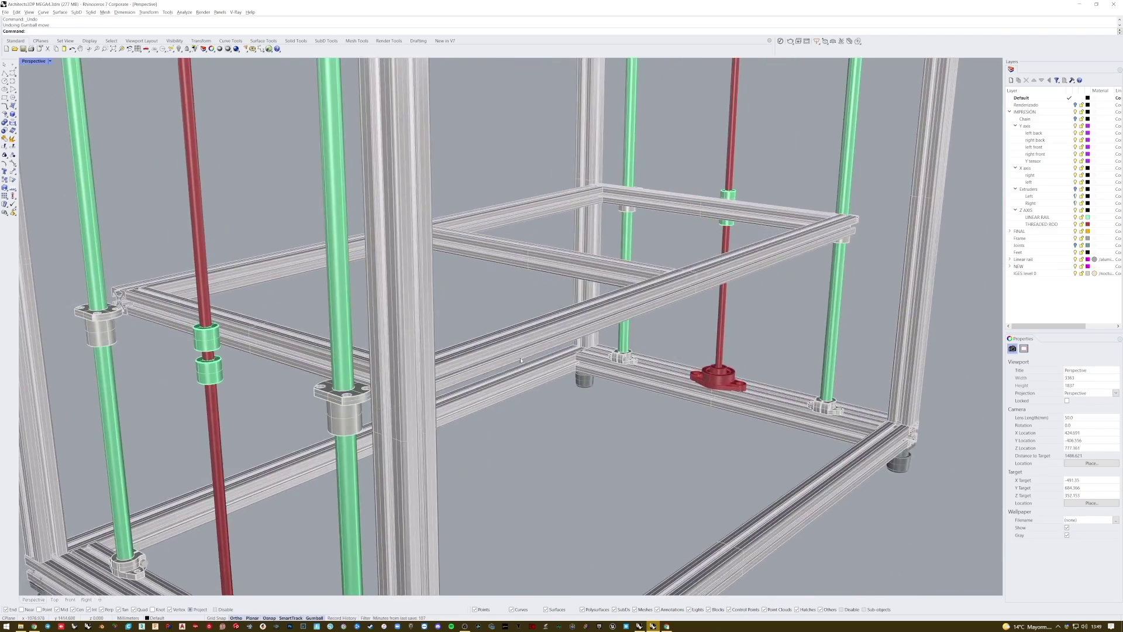
{"action": "scroll", "coordinate": [520, 360], "scroll_direction": "down", "scroll_amount": 4}
{"action": "right_click_drag", "start_coordinate": [365, 374], "coordinate": [556, 458]}
{"action": "scroll", "coordinate": [387, 394], "scroll_direction": "up", "scroll_amount": 3}
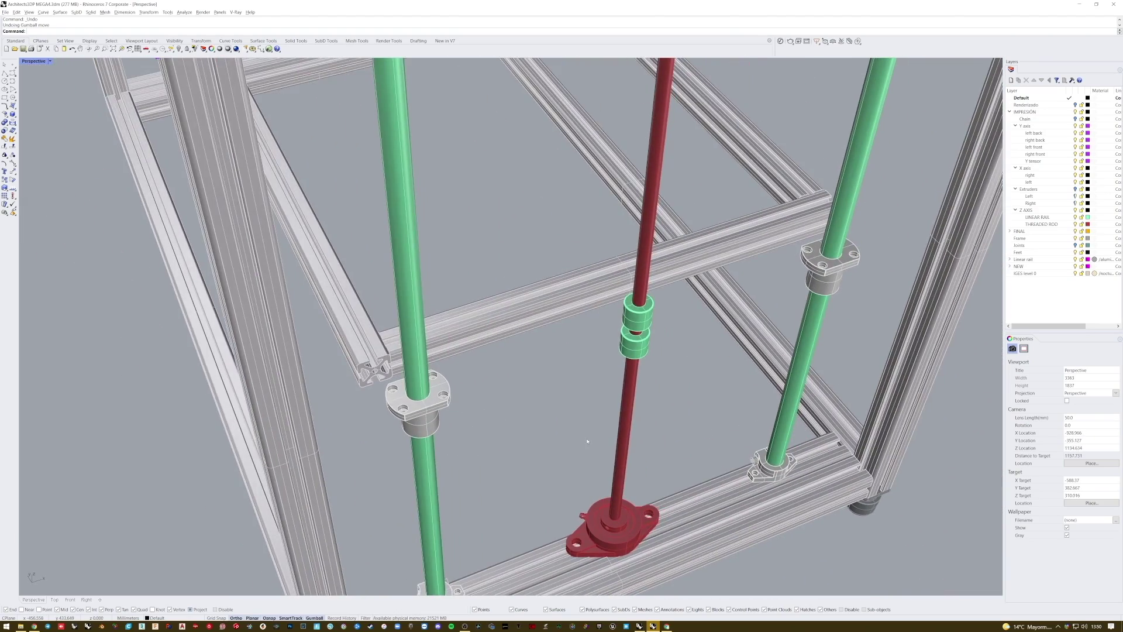
{"action": "scroll", "coordinate": [588, 441], "scroll_direction": "down", "scroll_amount": 3}
{"action": "left_click", "coordinate": [641, 304]}
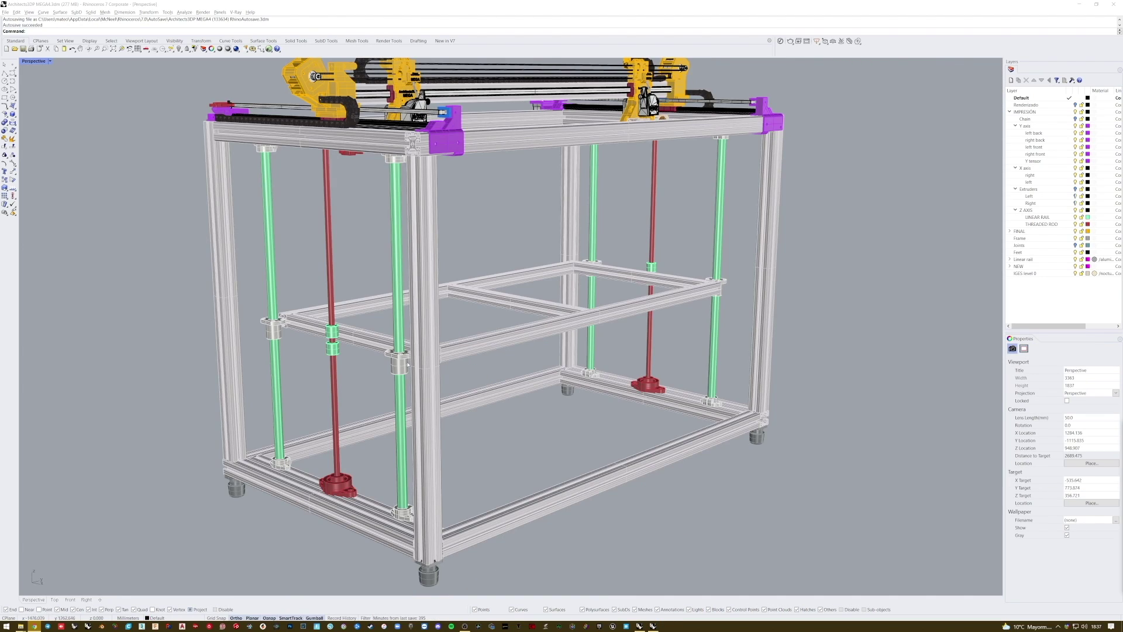
Paste the round green bearings at the top ends of the two threaded rods, under the upper side beams.
{"action": "right_click_drag", "start_coordinate": [407, 364], "coordinate": [515, 374]}
{"action": "scroll", "coordinate": [429, 258], "scroll_direction": "up", "scroll_amount": 6}
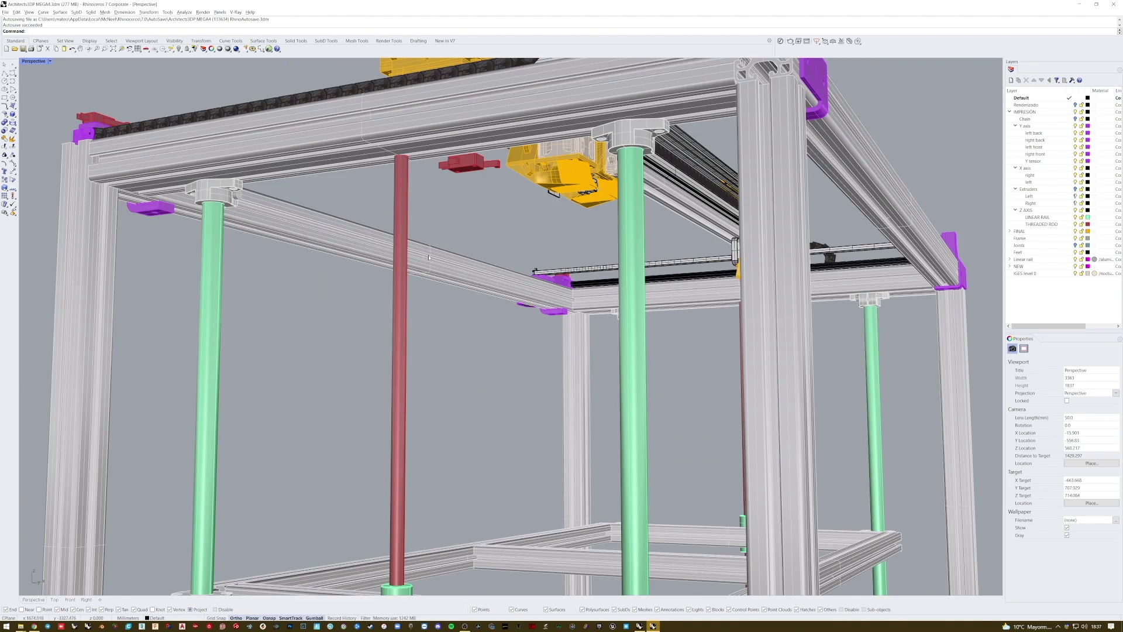
{"action": "scroll", "coordinate": [429, 258], "scroll_direction": "down", "scroll_amount": 2}
{"action": "right_click_drag", "start_coordinate": [579, 231], "coordinate": [556, 265]}
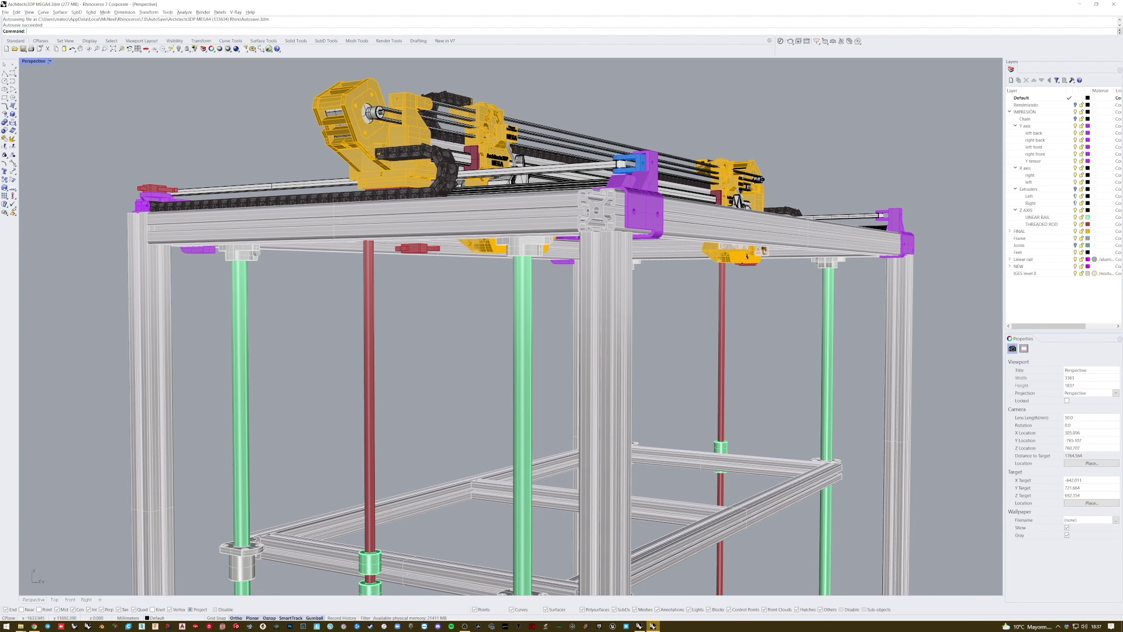
{"action": "right_click_drag", "start_coordinate": [611, 479], "coordinate": [569, 416]}
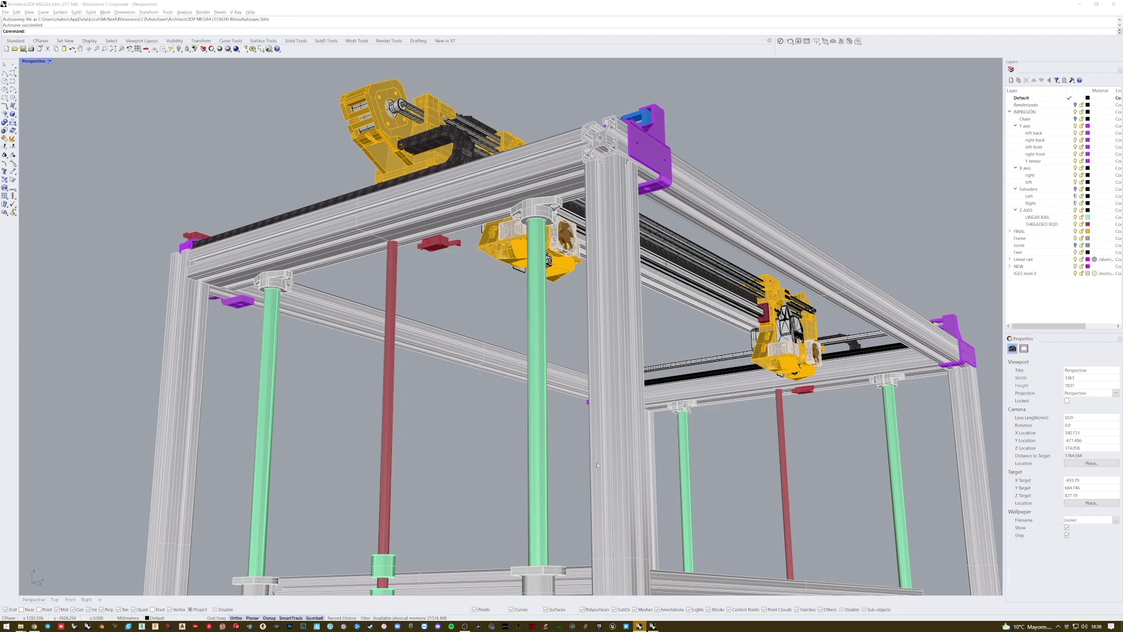
{"action": "right_click_drag", "start_coordinate": [597, 465], "coordinate": [551, 467]}
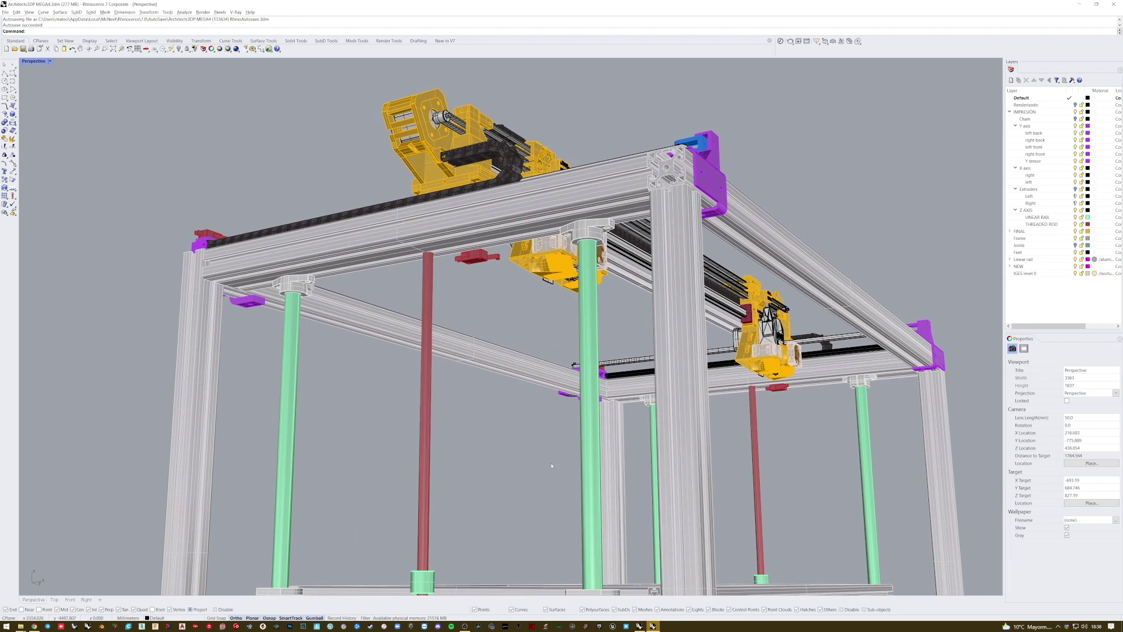
{"action": "key", "text": "ctrl+v"}
{"action": "left_click", "coordinate": [510, 434]}
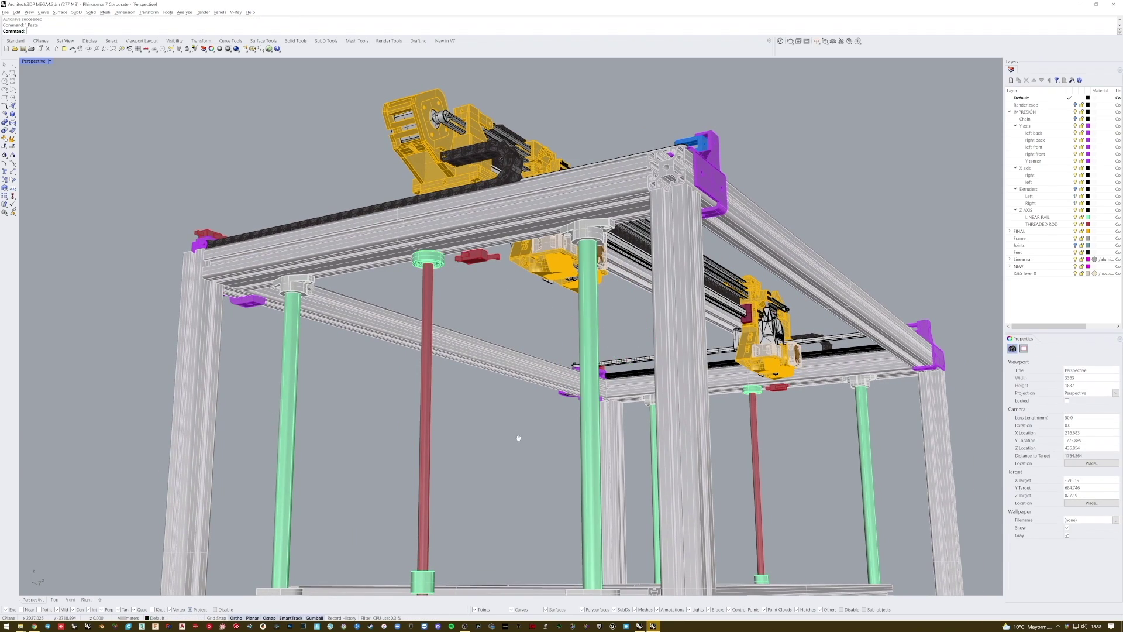
Examine how the round bearing sits on the threaded rod's top end beneath the upper side beam.
{"action": "right_click_drag", "start_coordinate": [519, 438], "coordinate": [502, 433], "text": "shift"}
{"action": "scroll", "coordinate": [362, 239], "scroll_direction": "up", "scroll_amount": 9}
{"action": "right_click_drag", "start_coordinate": [544, 355], "coordinate": [540, 346]}
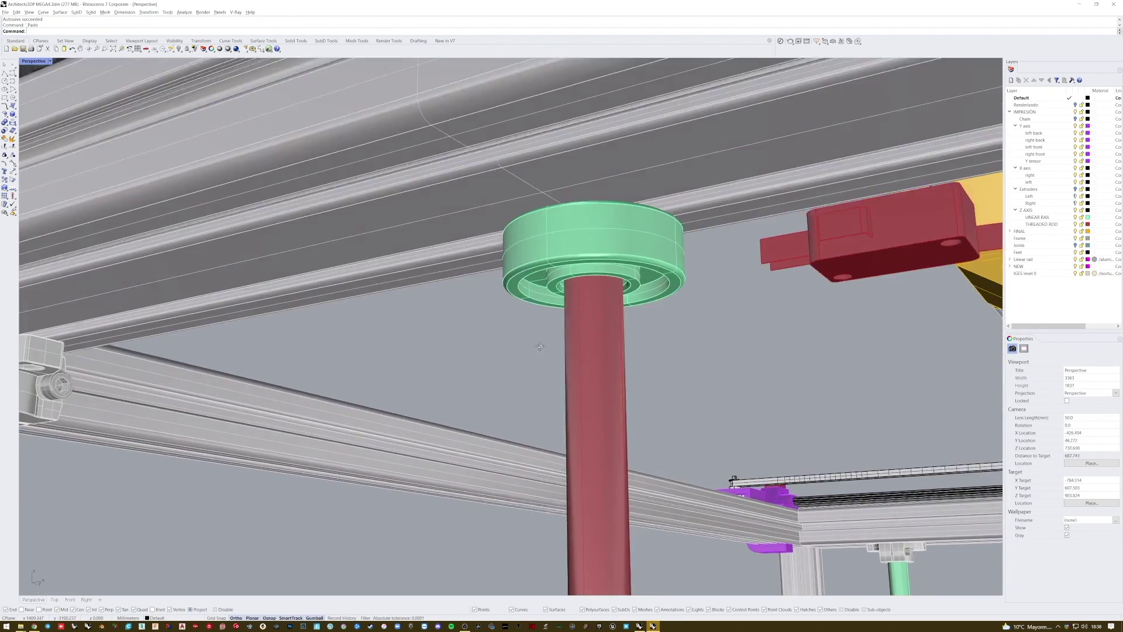
{"action": "scroll", "coordinate": [540, 347], "scroll_direction": "down", "scroll_amount": 11}
{"action": "scroll", "coordinate": [519, 293], "scroll_direction": "up", "scroll_amount": 8}
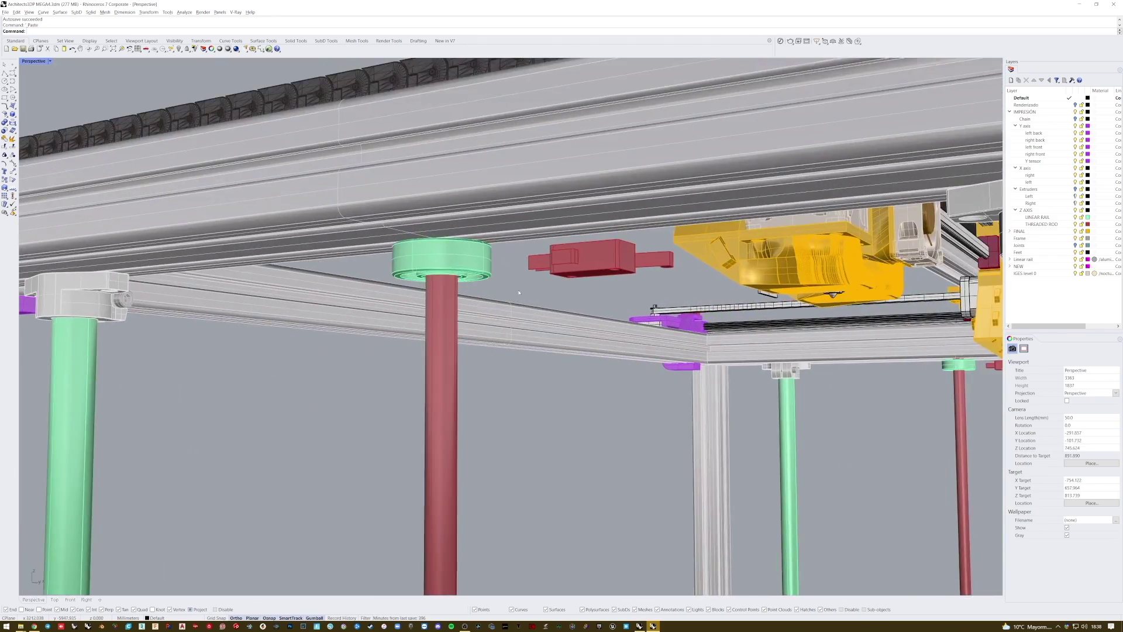
{"action": "mouse_move", "coordinate": [519, 292]}
{"action": "right_mouse_down"}
{"action": "mouse_move", "coordinate": [513, 318]}
{"action": "mouse_move", "coordinate": [512, 294]}
{"action": "right_mouse_up"}
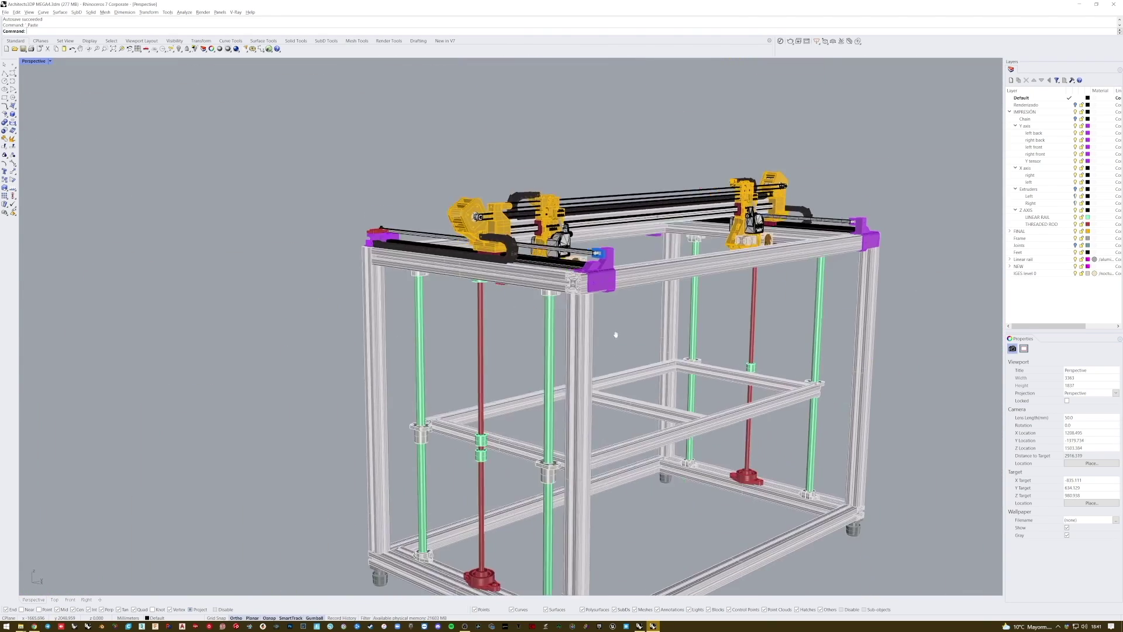
Delete the bed frame and paste the replacement bed frame at the level of the linear bearings.
{"action": "scroll", "coordinate": [615, 335], "scroll_direction": "up", "scroll_amount": 8}
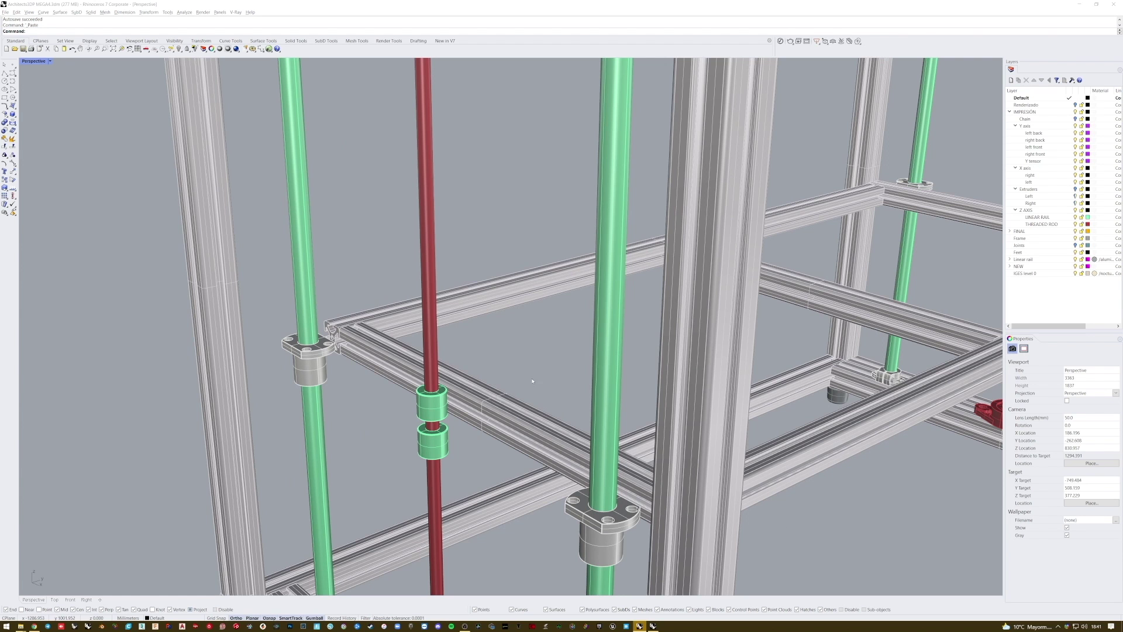
{"action": "left_click", "coordinate": [469, 406]}
{"action": "key", "text": "Delete"}
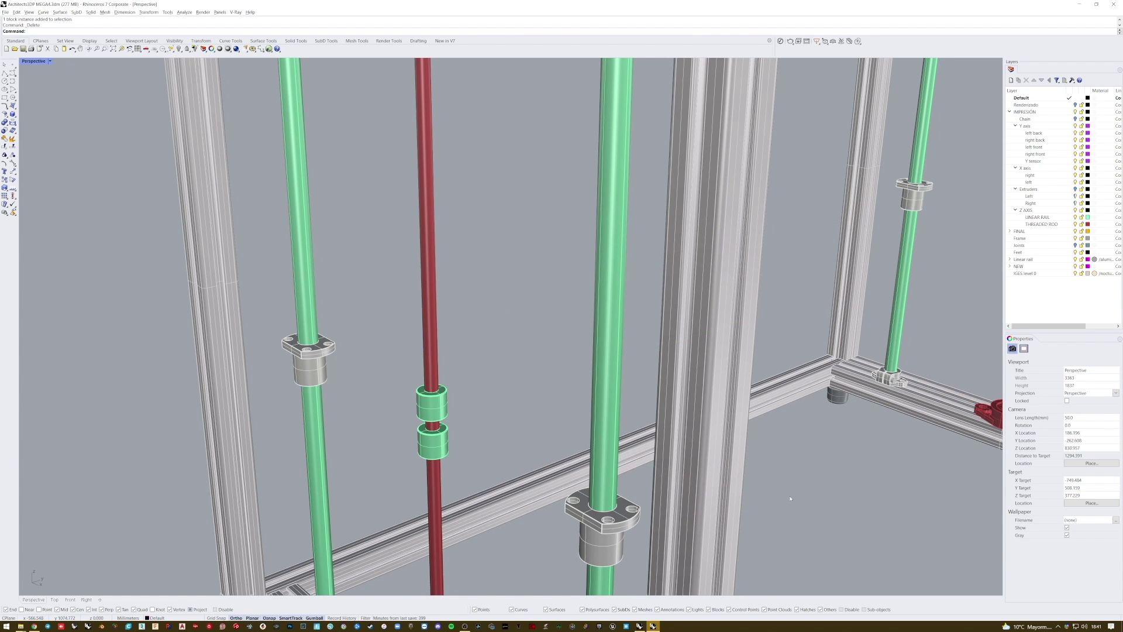
{"action": "scroll", "coordinate": [545, 361], "scroll_direction": "down", "scroll_amount": 4}
{"action": "mouse_move", "coordinate": [544, 361]}
{"action": "right_mouse_down"}
{"action": "mouse_move", "coordinate": [564, 356]}
{"action": "mouse_move", "coordinate": [553, 370]}
{"action": "right_mouse_up"}
{"action": "scroll", "coordinate": [564, 358], "scroll_direction": "down", "scroll_amount": 4}
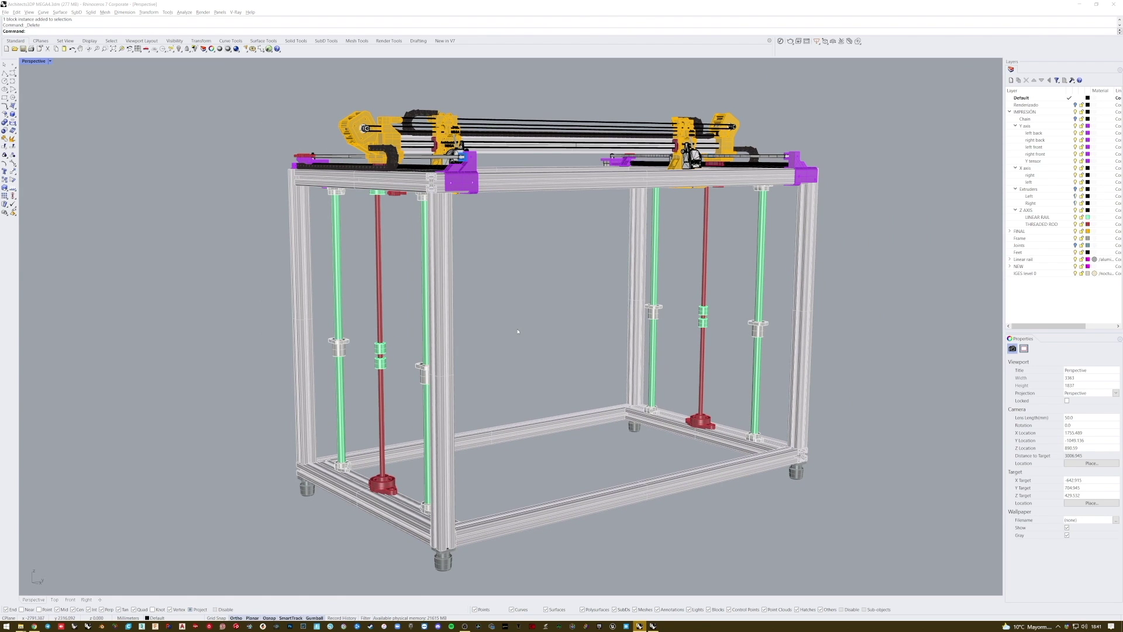
{"action": "key", "text": "Escape"}
{"action": "scroll", "coordinate": [412, 317], "scroll_direction": "up", "scroll_amount": 5}
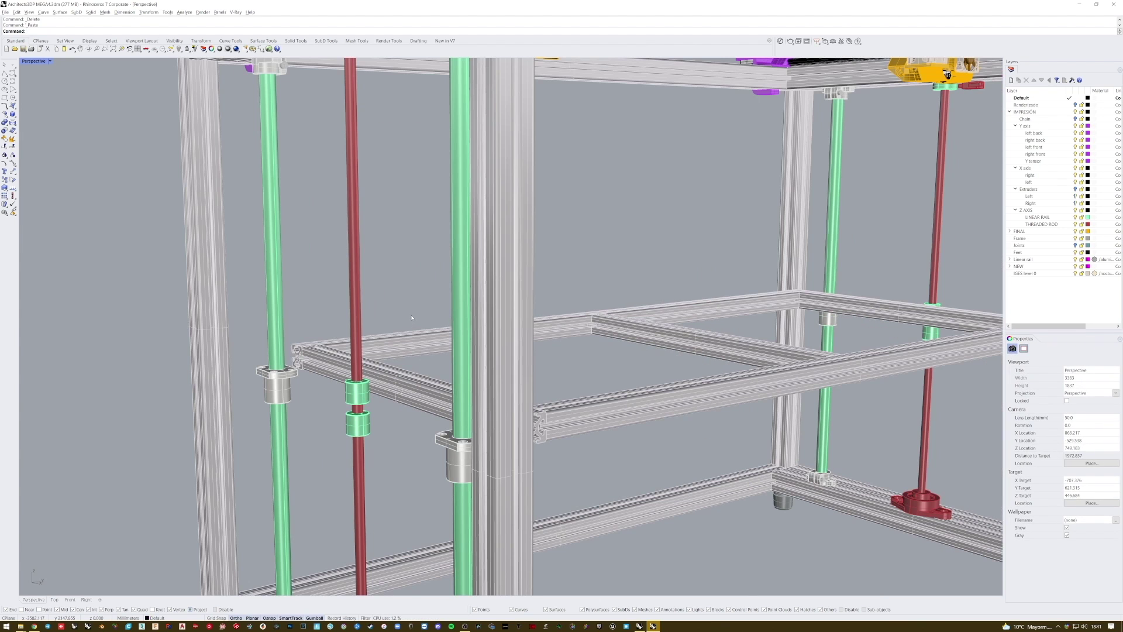
Paste the rectangular bed plate on top of the bed frame and clear the selection.
{"action": "key", "text": "ctrl+v"}
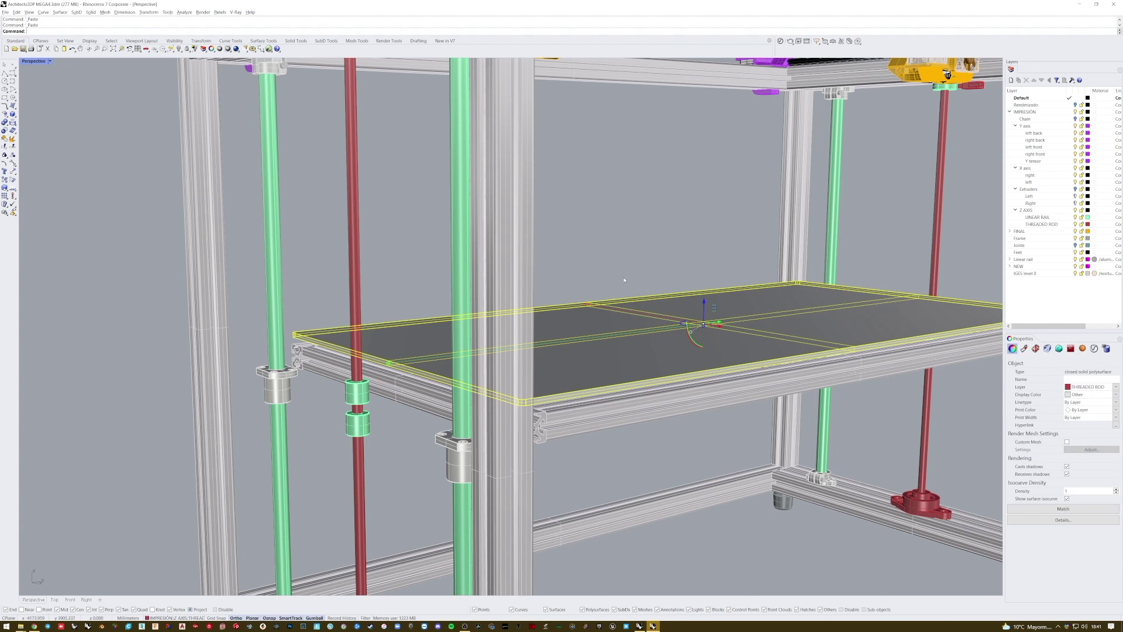
{"action": "left_click", "coordinate": [594, 243]}
{"action": "scroll", "coordinate": [592, 242], "scroll_direction": "down", "scroll_amount": 4}
{"action": "right_click_drag", "start_coordinate": [593, 257], "coordinate": [607, 315]}
{"action": "right_click_drag", "start_coordinate": [607, 316], "coordinate": [586, 322], "text": "shift"}
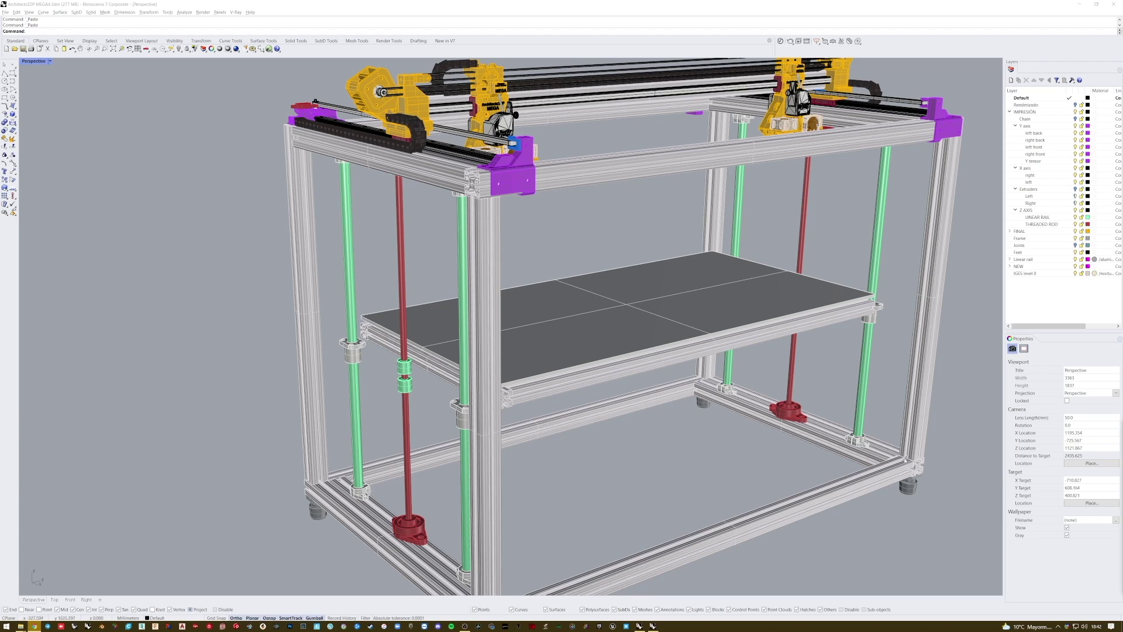
Add the orange lattice brackets under both ends of the bed frame, reaching the linear bearings and threaded-rod nuts.
{"action": "right_click_drag", "start_coordinate": [448, 377], "coordinate": [486, 309]}
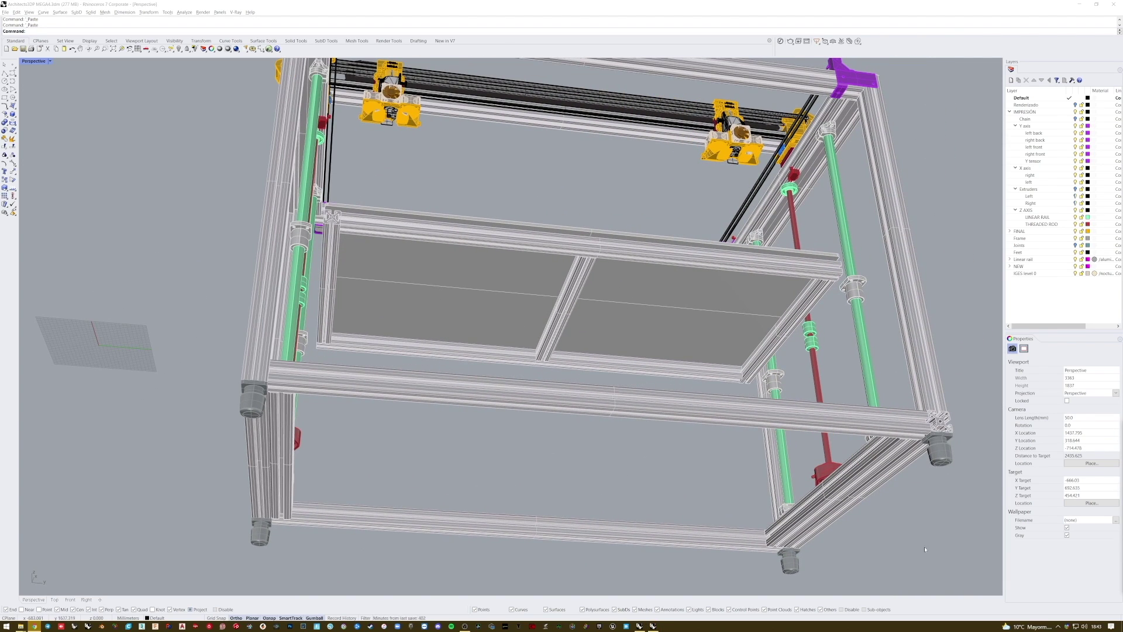
{"action": "scroll", "coordinate": [555, 369], "scroll_direction": "down", "scroll_amount": 4}
{"action": "scroll", "coordinate": [555, 373], "scroll_direction": "up", "scroll_amount": 2}
{"action": "right_click_drag", "start_coordinate": [564, 379], "coordinate": [762, 500]}
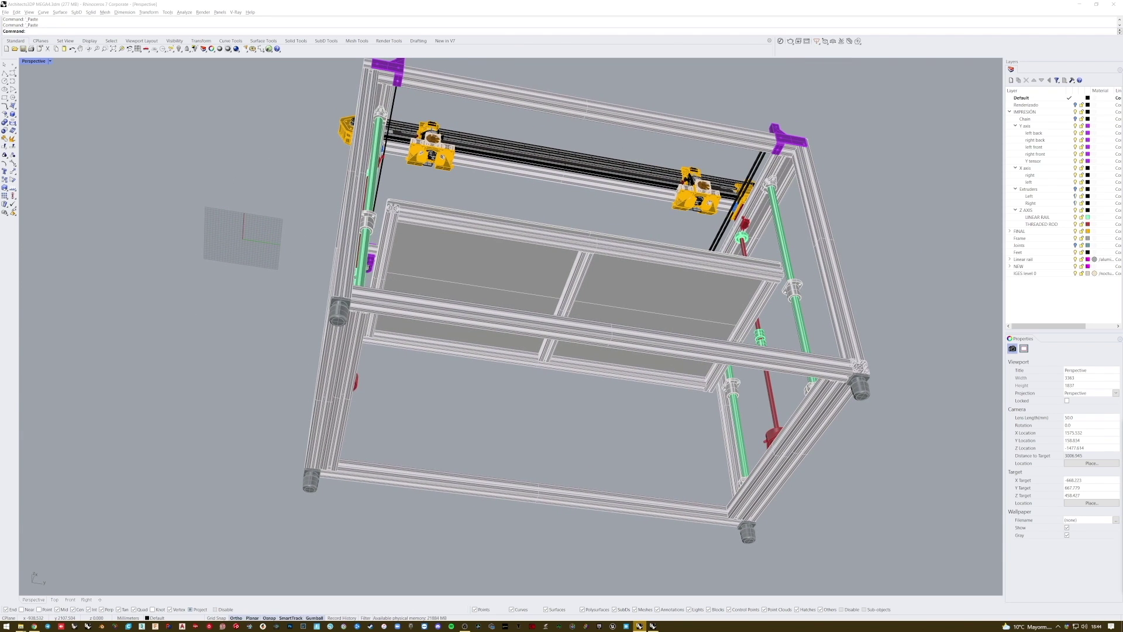
{"action": "right_click_drag", "start_coordinate": [699, 469], "coordinate": [522, 419]}
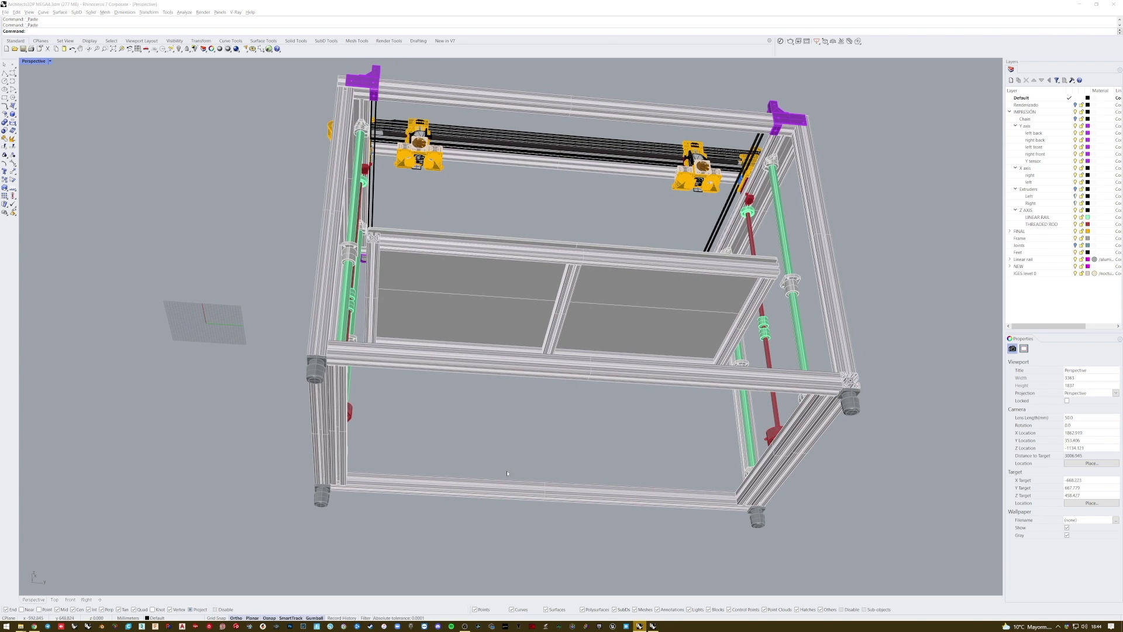
{"action": "right_click_drag", "start_coordinate": [507, 472], "coordinate": [502, 371]}
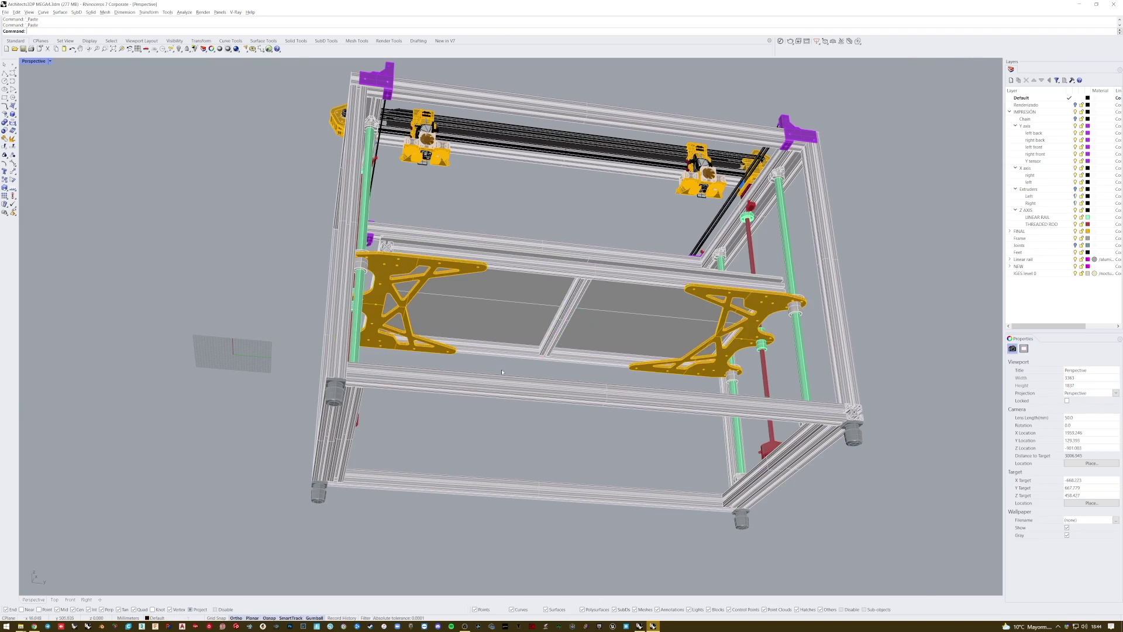
Examine from above and below how the orange brackets hold the bed frame, the linear bearings and the threaded-rod nuts.
{"action": "scroll", "coordinate": [502, 372], "scroll_direction": "up", "scroll_amount": 5}
{"action": "right_click_drag", "start_coordinate": [548, 351], "coordinate": [619, 387]}
{"action": "right_click_drag", "start_coordinate": [731, 398], "coordinate": [582, 334]}
{"action": "scroll", "coordinate": [569, 363], "scroll_direction": "up", "scroll_amount": 2}
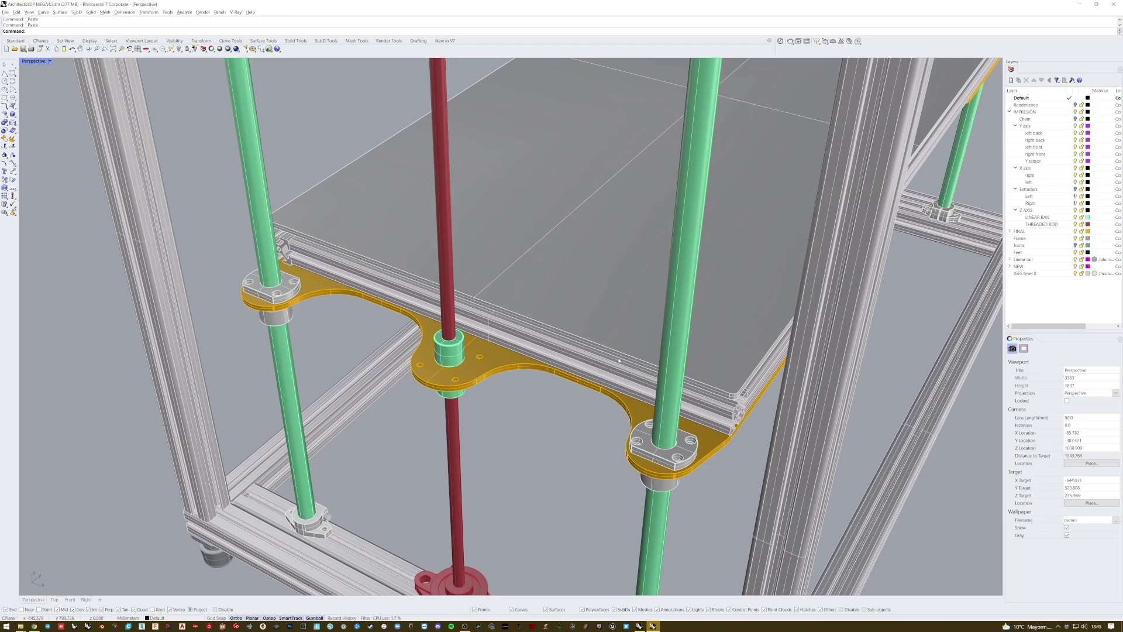
{"action": "right_click_drag", "start_coordinate": [599, 554], "coordinate": [582, 468]}
{"action": "right_click_drag", "start_coordinate": [491, 247], "coordinate": [501, 317]}
{"action": "scroll", "coordinate": [500, 318], "scroll_direction": "up", "scroll_amount": 9}
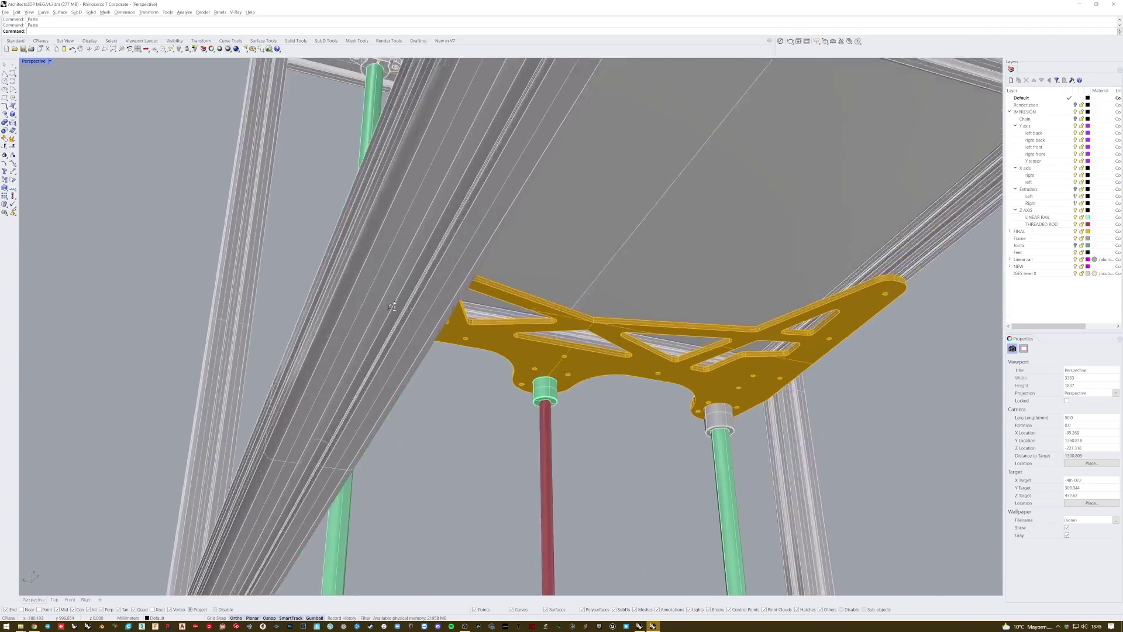
{"action": "scroll", "coordinate": [395, 285], "scroll_direction": "down", "scroll_amount": 7}
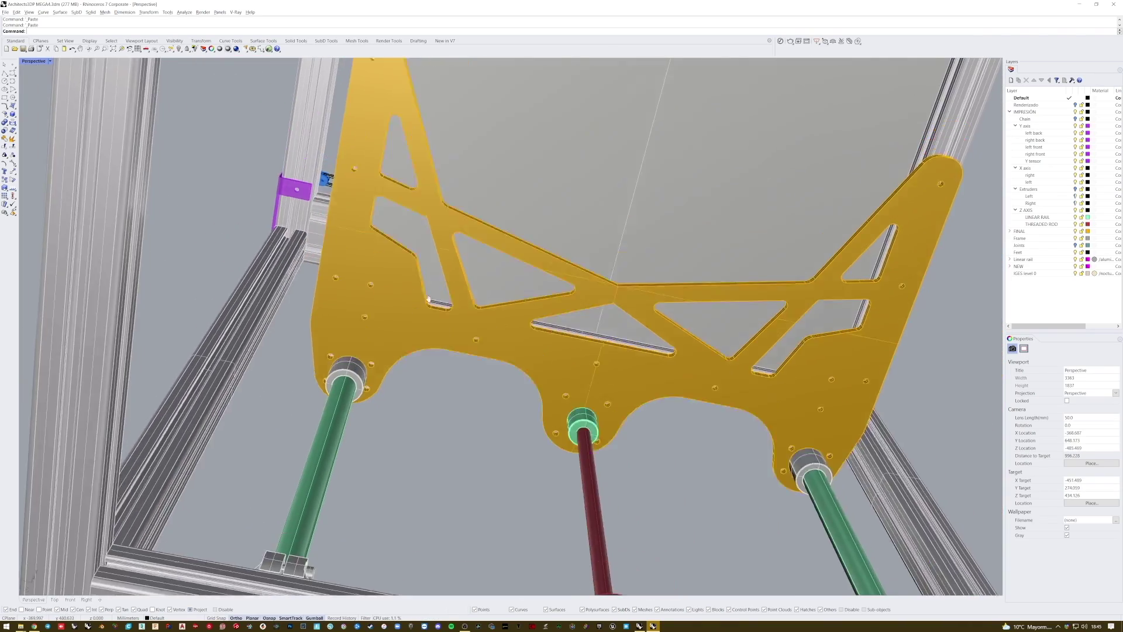
{"action": "right_click_drag", "start_coordinate": [429, 299], "coordinate": [380, 378], "text": "shift"}
{"action": "right_click_drag", "start_coordinate": [771, 485], "coordinate": [748, 458], "text": "shift"}
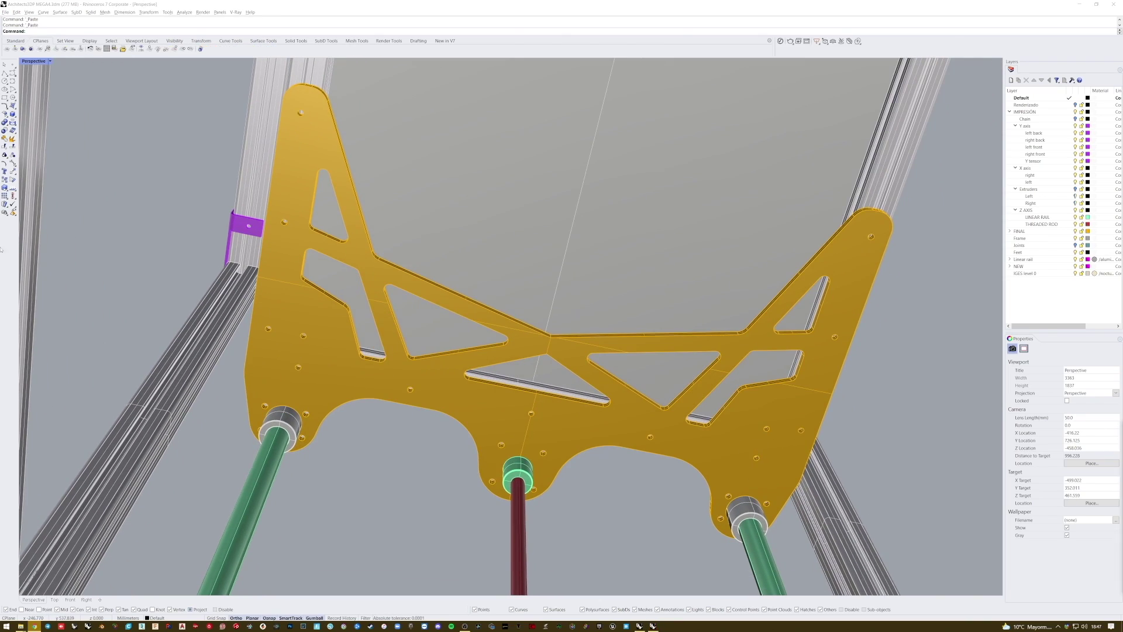
Paste the four thin green vertical pins through the orange end brackets, two per bracket, and clear the selection.
{"action": "scroll", "coordinate": [256, 302], "scroll_direction": "down", "scroll_amount": 8}
{"action": "right_click_drag", "start_coordinate": [256, 301], "coordinate": [422, 421]}
{"action": "right_click_drag", "start_coordinate": [564, 287], "coordinate": [559, 374], "text": "shift"}
{"action": "key", "text": "ctrl+v"}
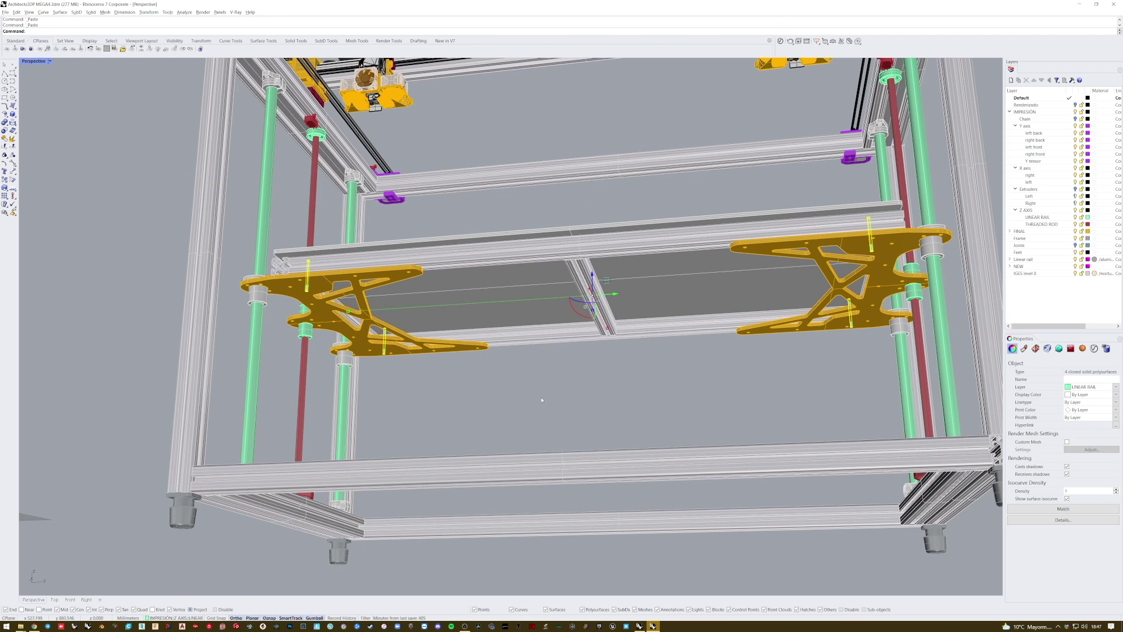
{"action": "scroll", "coordinate": [261, 276], "scroll_direction": "up", "scroll_amount": 2}
{"action": "scroll", "coordinate": [261, 276], "scroll_direction": "up", "scroll_amount": 3}
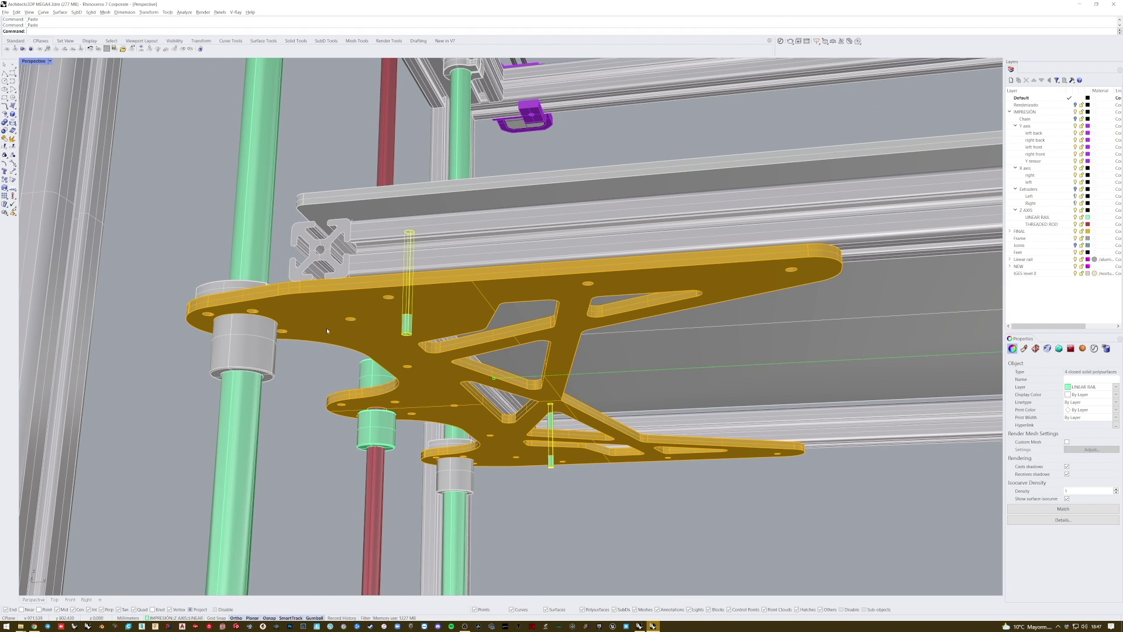
{"action": "left_click", "coordinate": [320, 372]}
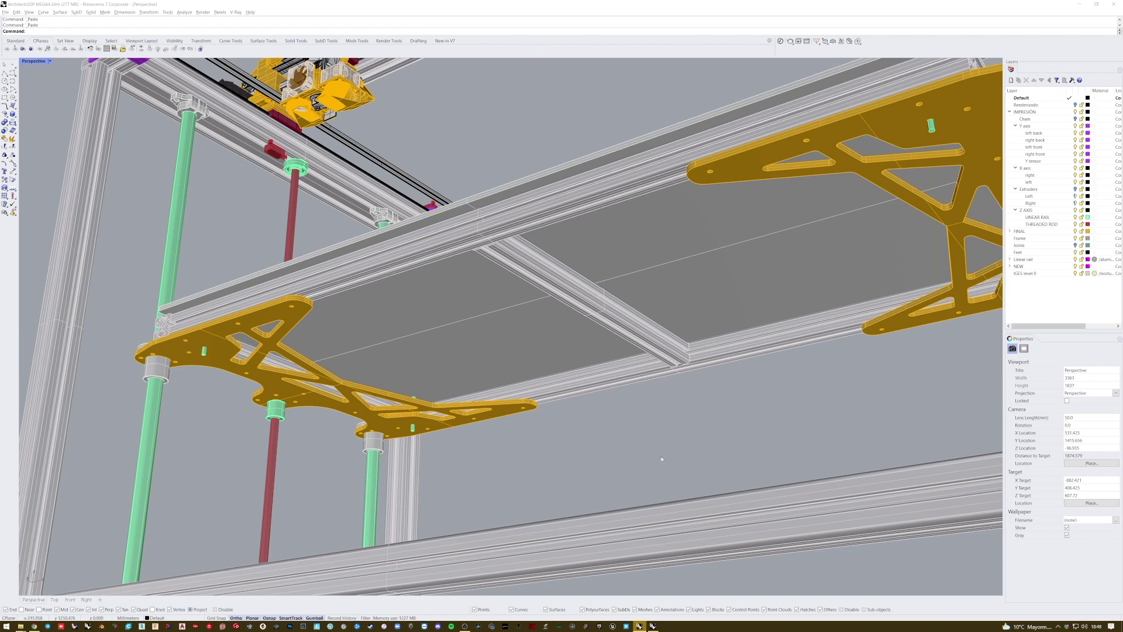
Paste the two green vertical pins near the ends of the bed frame's middle crossbar and clear the selection.
{"action": "right_click_drag", "start_coordinate": [665, 458], "coordinate": [657, 450]}
{"action": "key", "text": "ctrl+v"}
{"action": "right_click_drag", "start_coordinate": [675, 412], "coordinate": [668, 430], "text": "shift"}
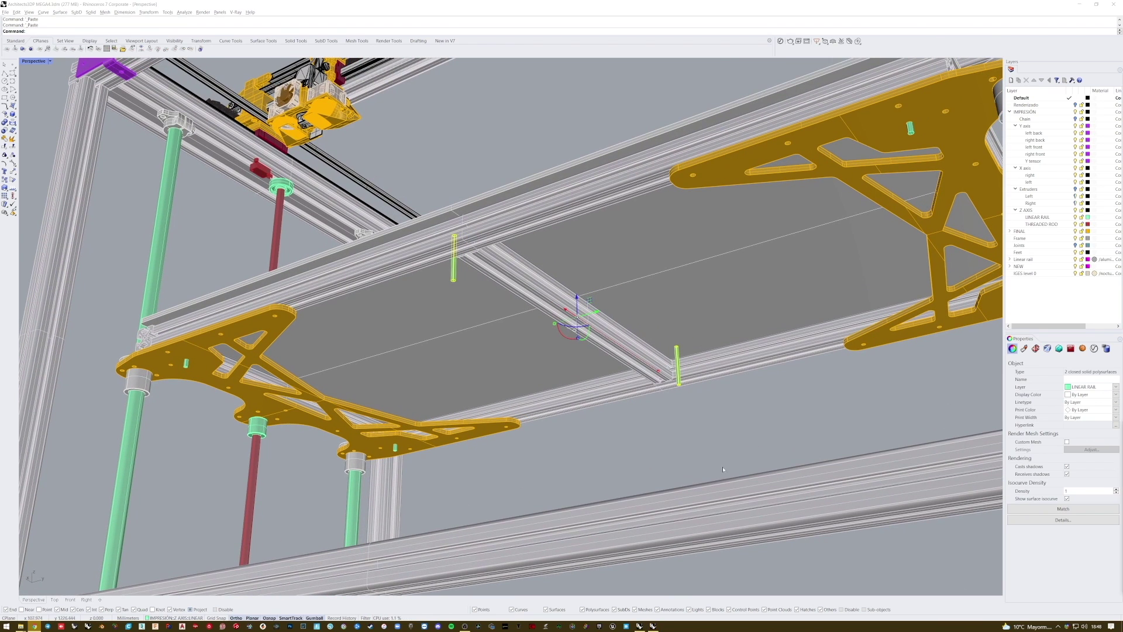
{"action": "left_click", "coordinate": [675, 402]}
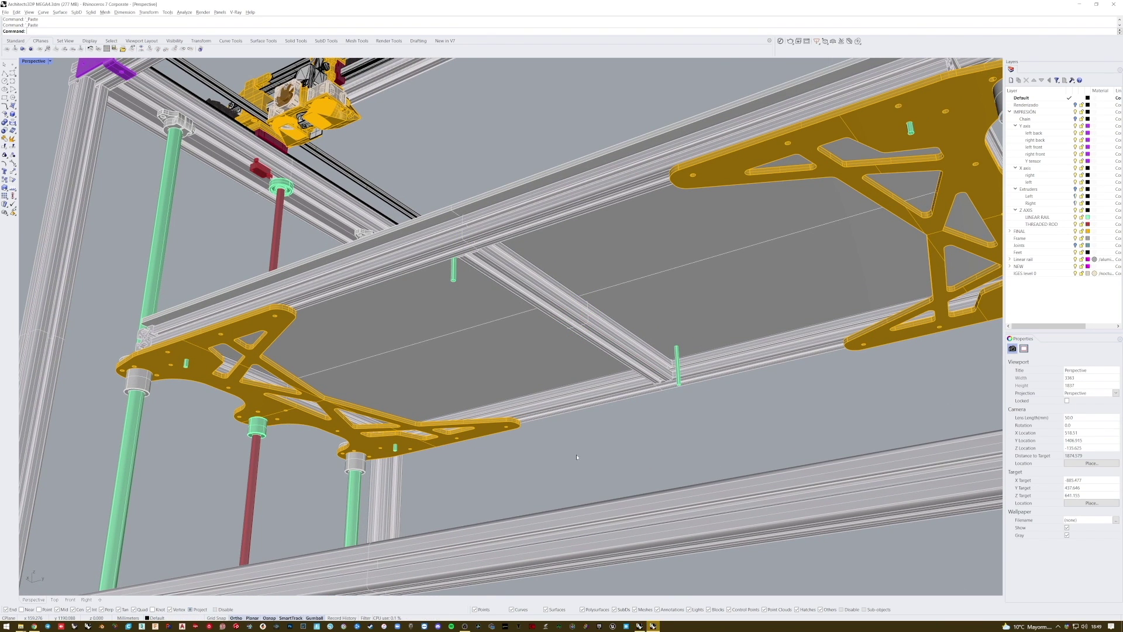
Paste the two small orange corner brackets beneath the ends of the middle crossbar, around the two pins.
{"action": "scroll", "coordinate": [576, 456], "scroll_direction": "down", "scroll_amount": 2}
{"action": "key", "text": "ctrl+v"}
{"action": "scroll", "coordinate": [575, 411], "scroll_direction": "down", "scroll_amount": 4}
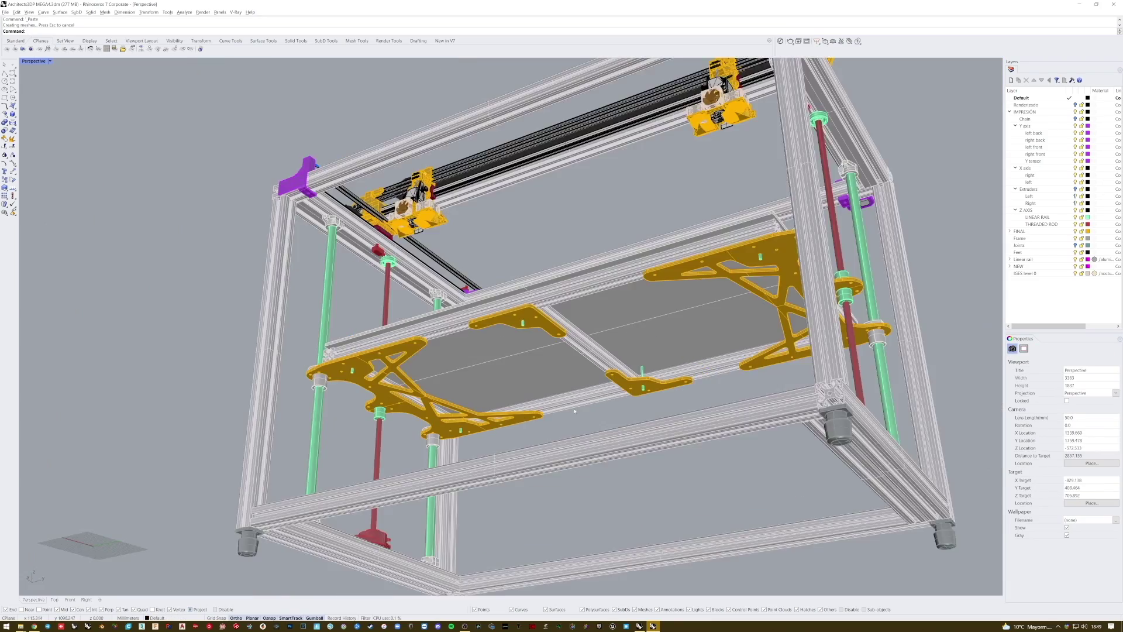
{"action": "right_click_drag", "start_coordinate": [575, 411], "coordinate": [589, 429]}
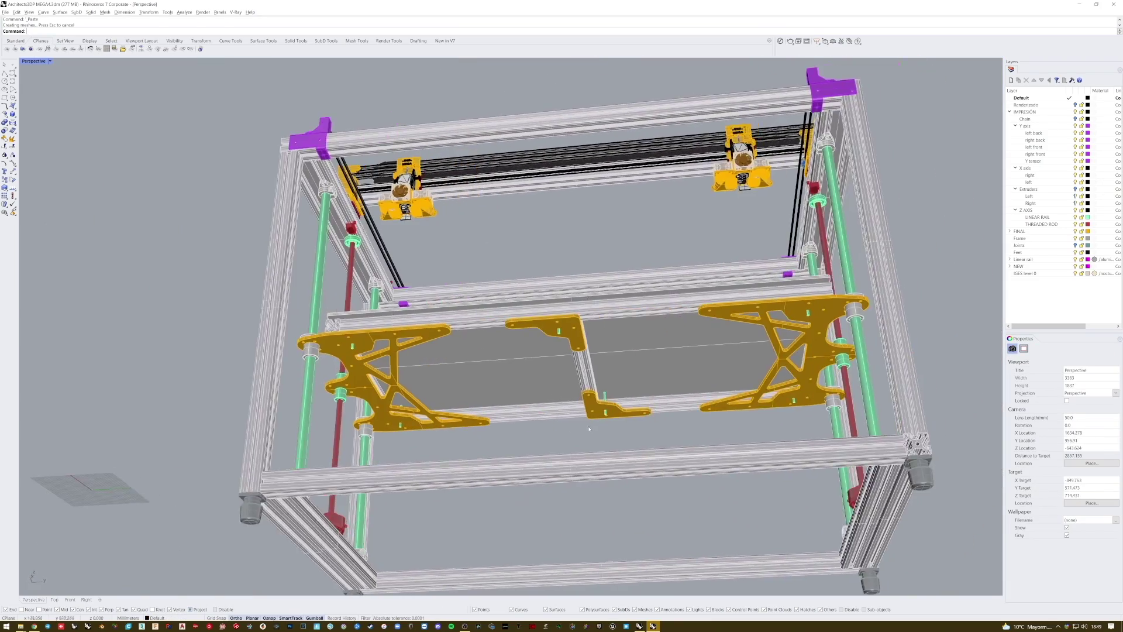
{"action": "scroll", "coordinate": [598, 409], "scroll_direction": "up", "scroll_amount": 3}
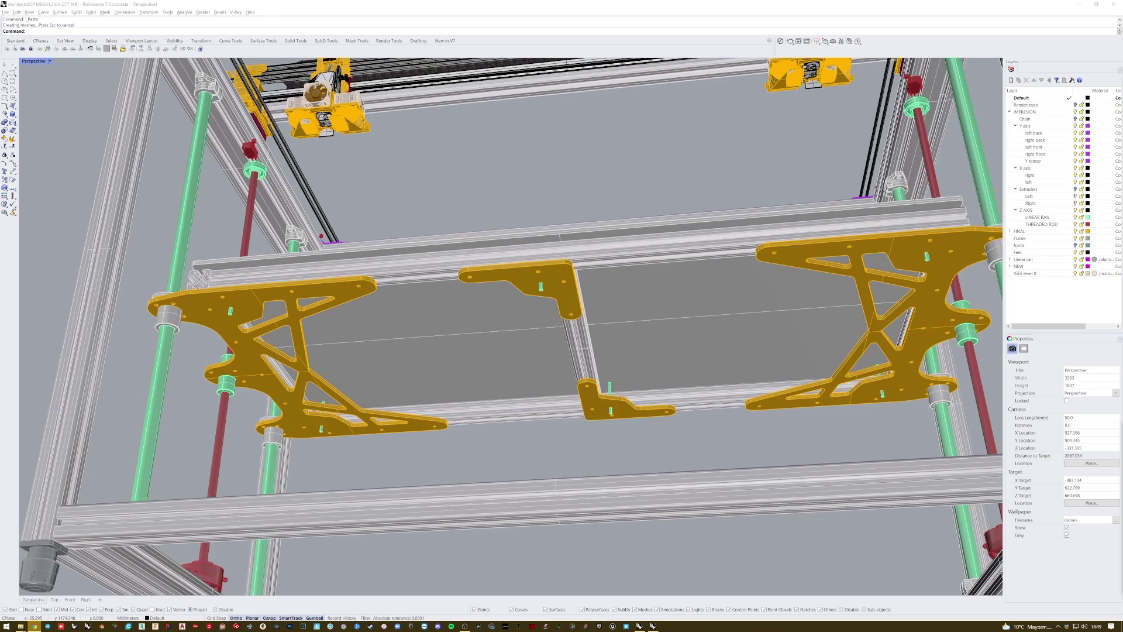
Add the flat red rings between the round bearings on the threaded rods' top ends and the upper side beams.
{"action": "key", "text": "ctrl+shift+e"}
{"action": "right_click_drag", "start_coordinate": [550, 364], "coordinate": [362, 322]}
{"action": "scroll", "coordinate": [363, 323], "scroll_direction": "up", "scroll_amount": 16}
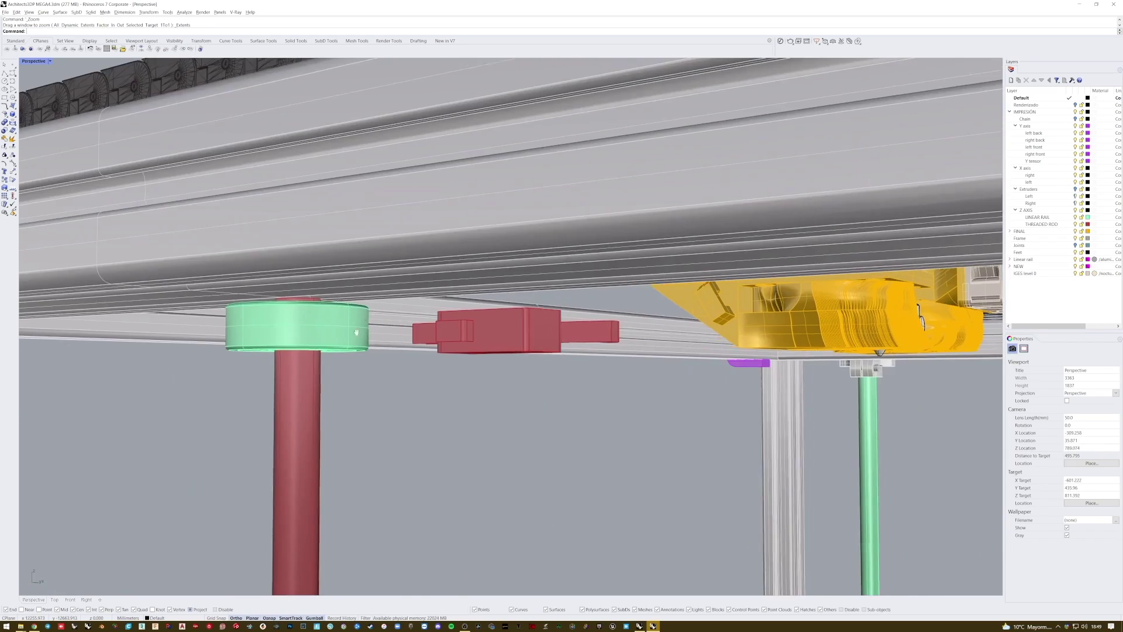
{"action": "right_click_drag", "start_coordinate": [468, 398], "coordinate": [423, 357]}
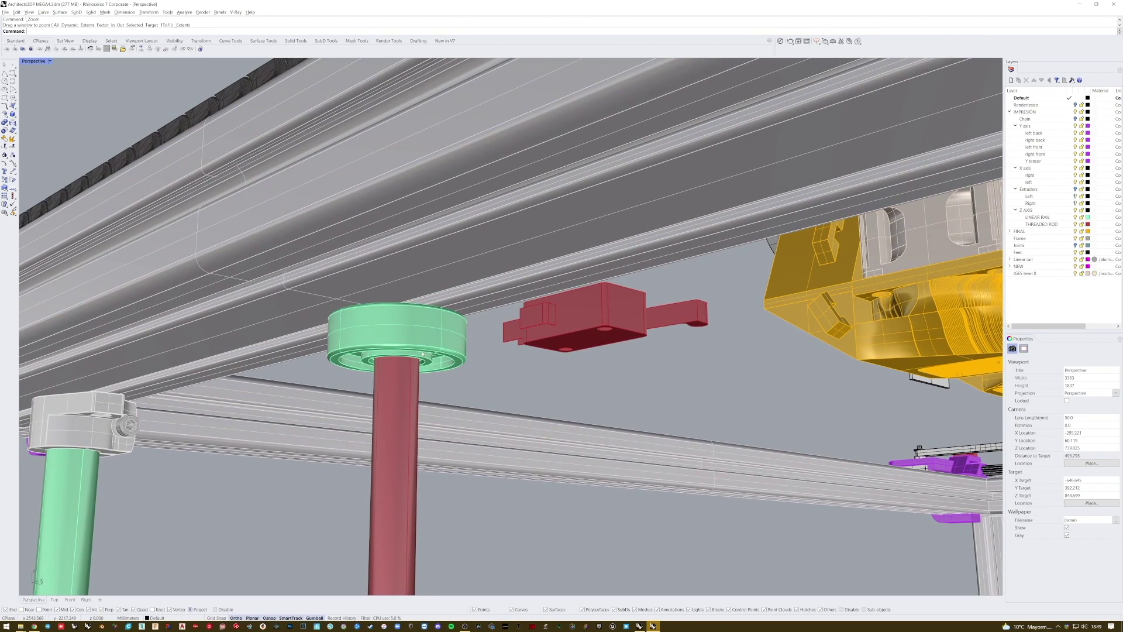
{"action": "right_click_drag", "start_coordinate": [881, 512], "coordinate": [635, 416]}
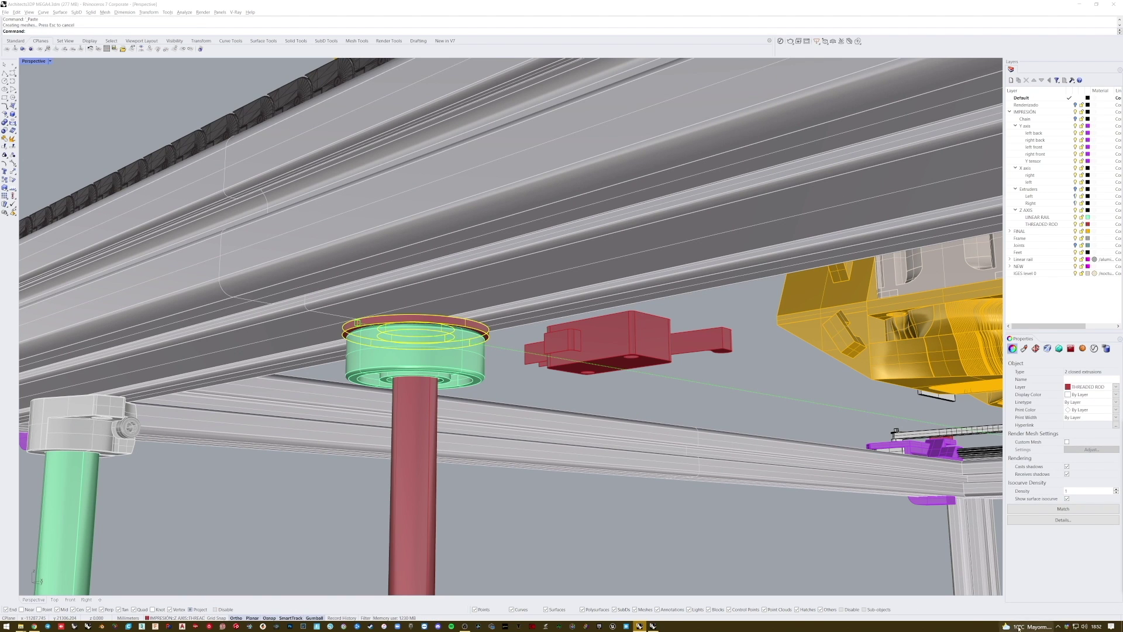
Paste the red flanged housings around the round bearings at the threaded rods' top ends and clear the selection.
{"action": "right_click_drag", "start_coordinate": [571, 494], "coordinate": [537, 491]}
{"action": "key", "text": "ctrl+v"}
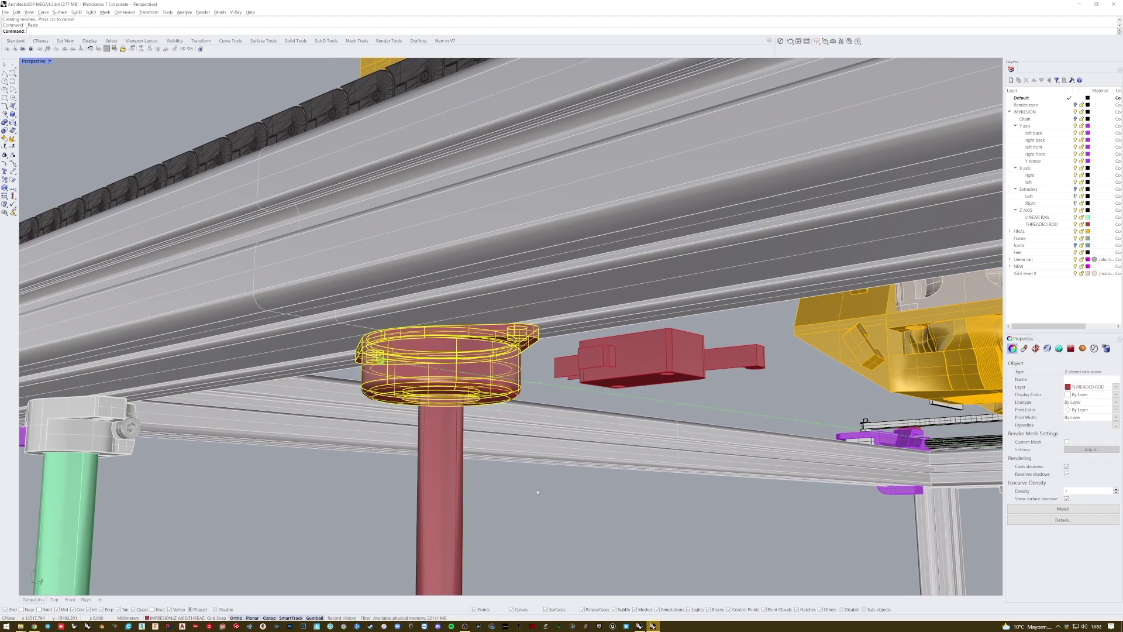
{"action": "key", "text": "Escape"}
{"action": "right_click_drag", "start_coordinate": [508, 395], "coordinate": [550, 374]}
{"action": "right_click_drag", "start_coordinate": [615, 363], "coordinate": [604, 439], "text": "shift"}
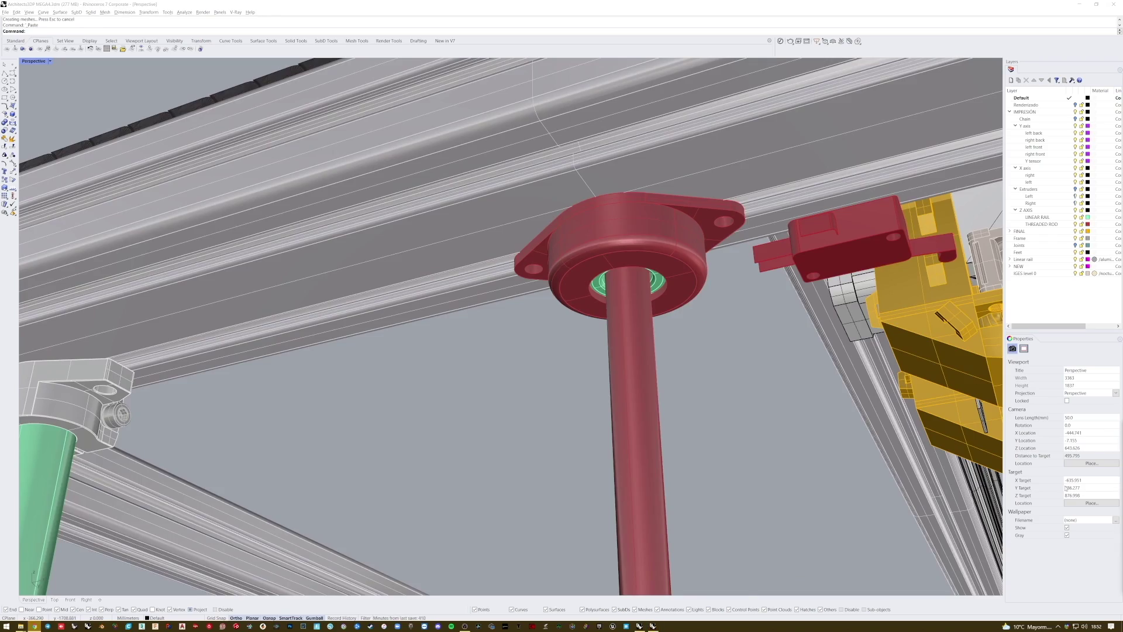
{"action": "scroll", "coordinate": [908, 380], "scroll_direction": "down", "scroll_amount": 2}
{"action": "right_click_drag", "start_coordinate": [760, 379], "coordinate": [670, 387]}
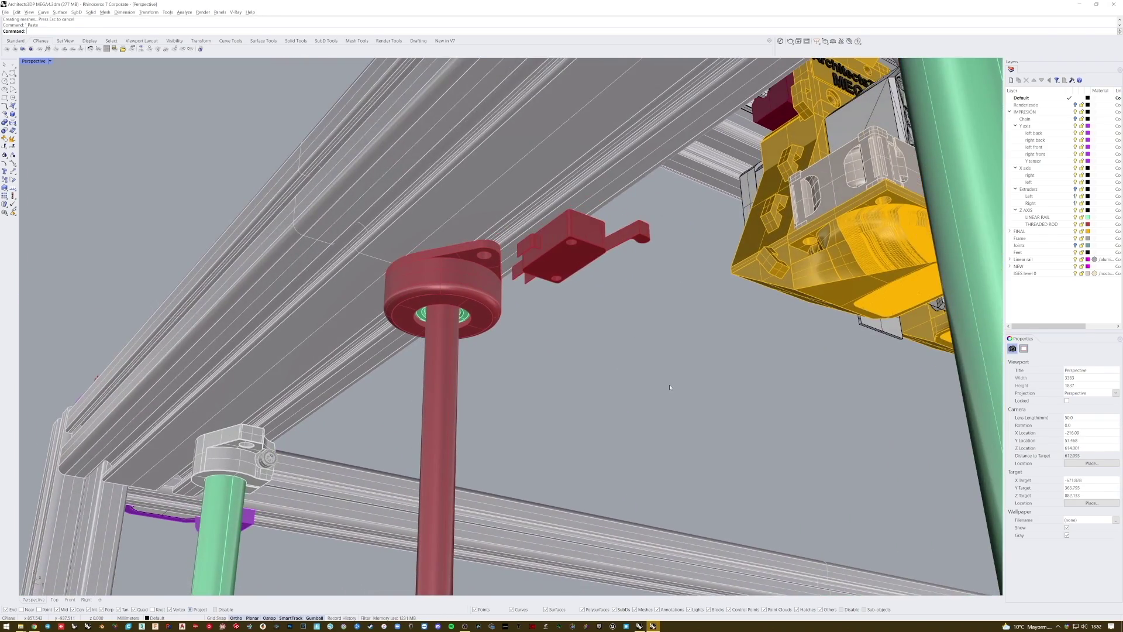
Examine the green nut pair above and below the orange bracket on the threaded rod and the neighbouring linear bearings.
{"action": "scroll", "coordinate": [489, 308], "scroll_direction": "down", "scroll_amount": 8}
{"action": "right_click_drag", "start_coordinate": [380, 403], "coordinate": [525, 442]}
{"action": "scroll", "coordinate": [541, 389], "scroll_direction": "down", "scroll_amount": 8}
{"action": "right_click_drag", "start_coordinate": [562, 381], "coordinate": [561, 414]}
{"action": "scroll", "coordinate": [565, 444], "scroll_direction": "up", "scroll_amount": 7}
{"action": "scroll", "coordinate": [561, 413], "scroll_direction": "up", "scroll_amount": 5}
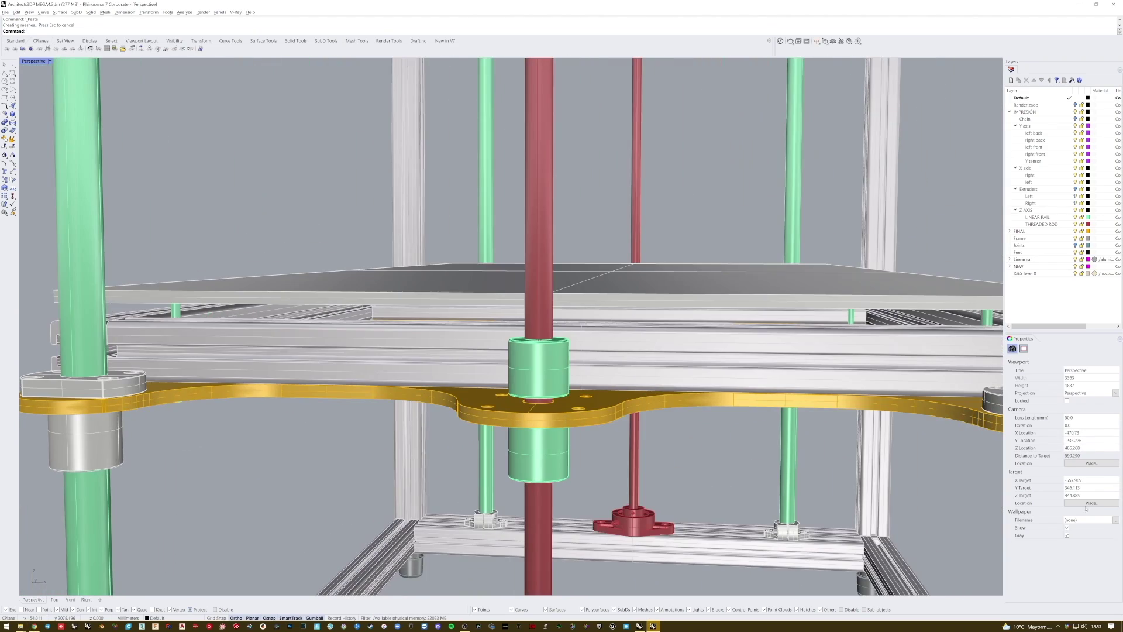
{"action": "mouse_move", "coordinate": [670, 491]}
{"action": "right_mouse_down"}
{"action": "mouse_move", "coordinate": [659, 480]}
{"action": "mouse_move", "coordinate": [648, 490]}
{"action": "right_mouse_up"}
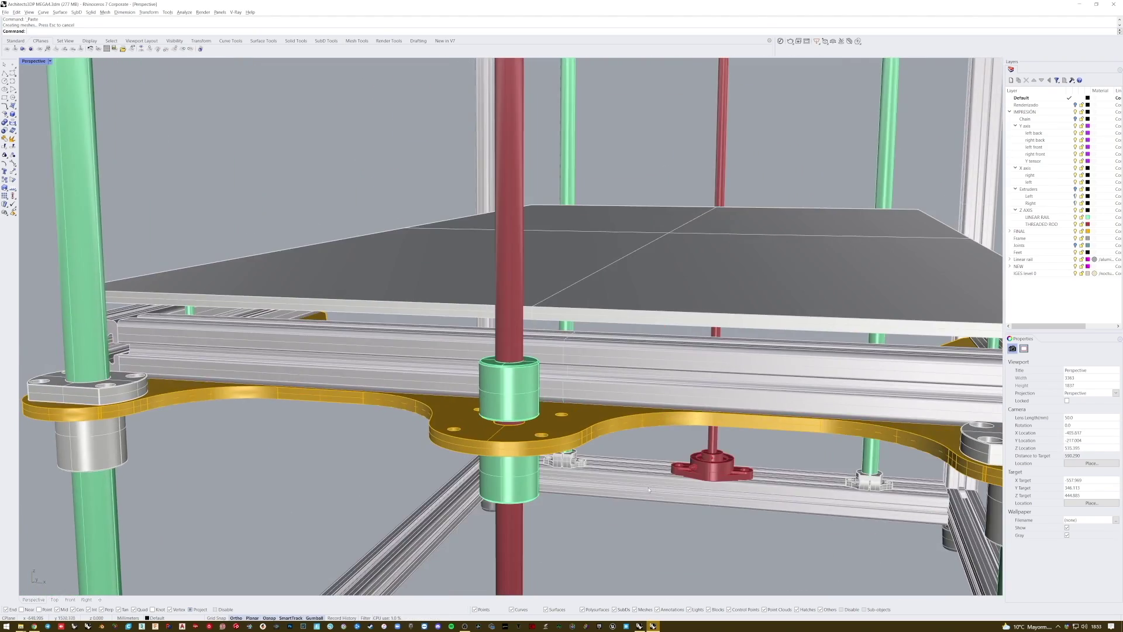
{"action": "right_click_drag", "start_coordinate": [612, 457], "coordinate": [584, 425], "text": "shift"}
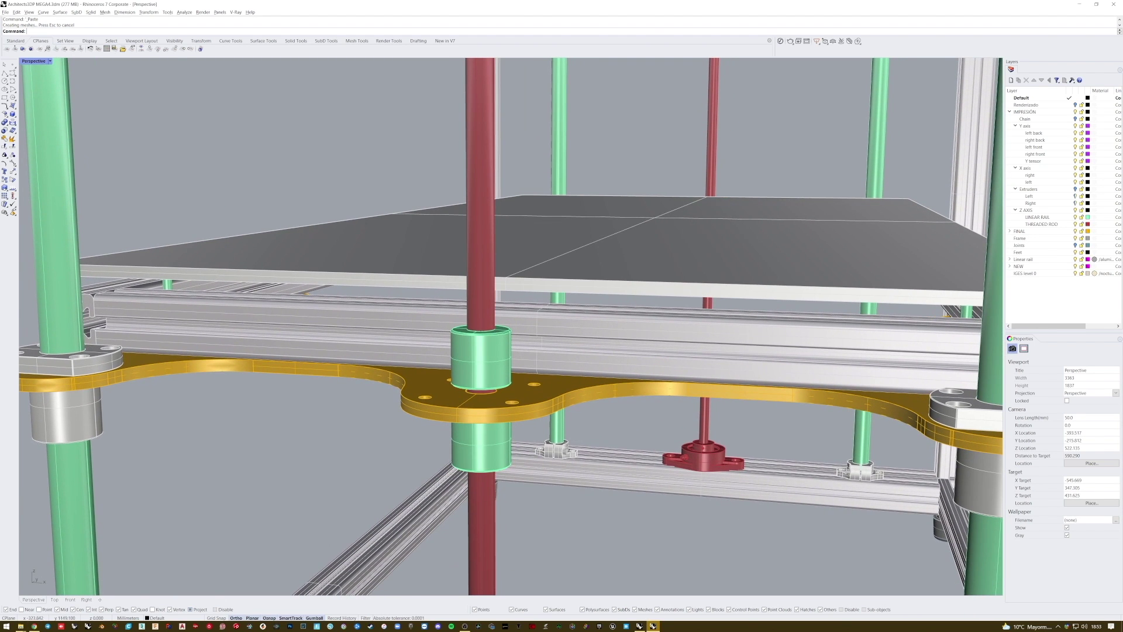
{"action": "scroll", "coordinate": [608, 503], "scroll_direction": "down", "scroll_amount": 4}
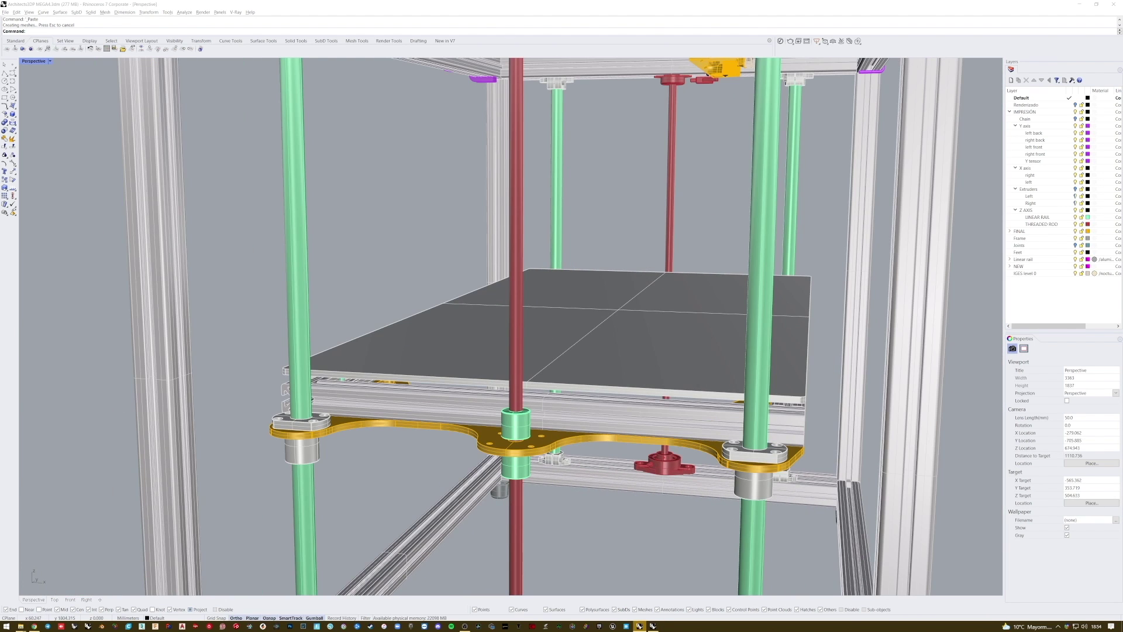
{"action": "right_click_drag", "start_coordinate": [545, 511], "coordinate": [477, 504]}
Undo the last paste and paste the red reinforcement plates above and below the orange brackets around the green nuts.
{"action": "key", "text": "ctrl+z"}
{"action": "key", "text": "ctrl+v"}
{"action": "scroll", "coordinate": [485, 473], "scroll_direction": "up", "scroll_amount": 6}
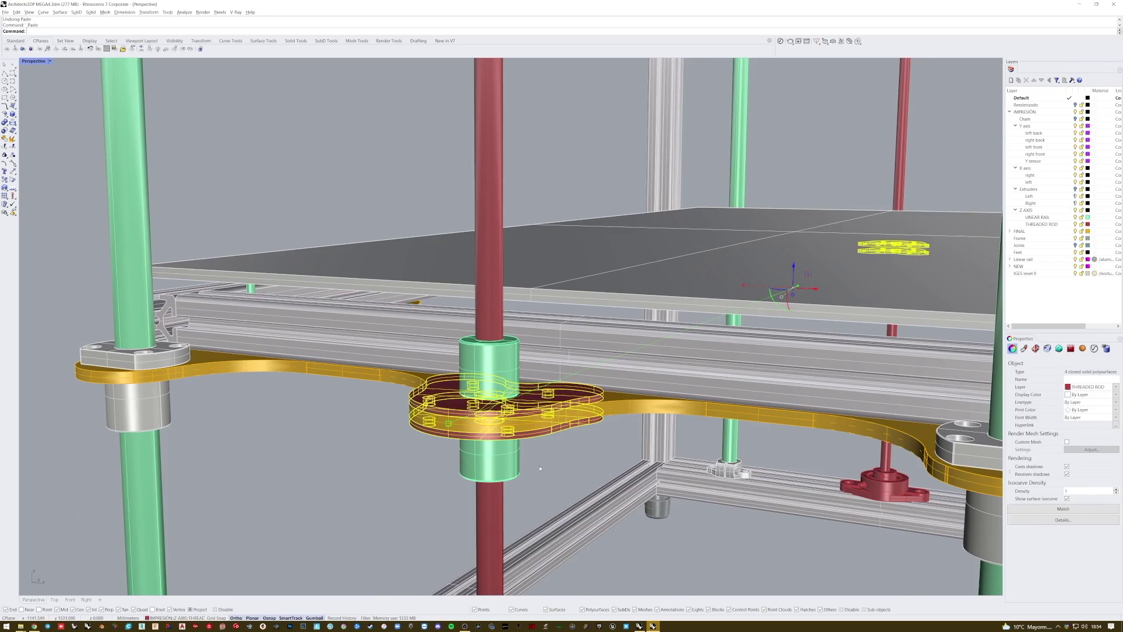
{"action": "left_click", "coordinate": [544, 470]}
{"action": "right_click_drag", "start_coordinate": [607, 488], "coordinate": [635, 468]}
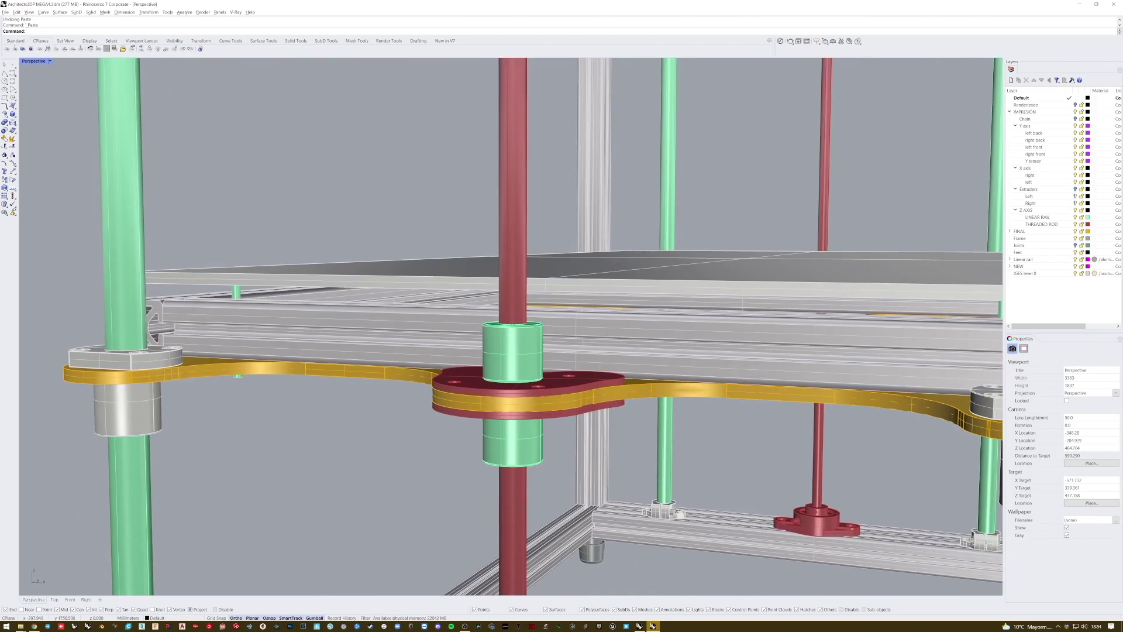
Paste the red flanged covers over the green nuts, above and below the reinforcement plates on both threaded rods.
{"action": "scroll", "coordinate": [479, 392], "scroll_direction": "down", "scroll_amount": 7}
{"action": "right_click_drag", "start_coordinate": [479, 392], "coordinate": [467, 414]}
{"action": "scroll", "coordinate": [499, 362], "scroll_direction": "up", "scroll_amount": 10}
{"action": "right_click_drag", "start_coordinate": [503, 321], "coordinate": [520, 342]}
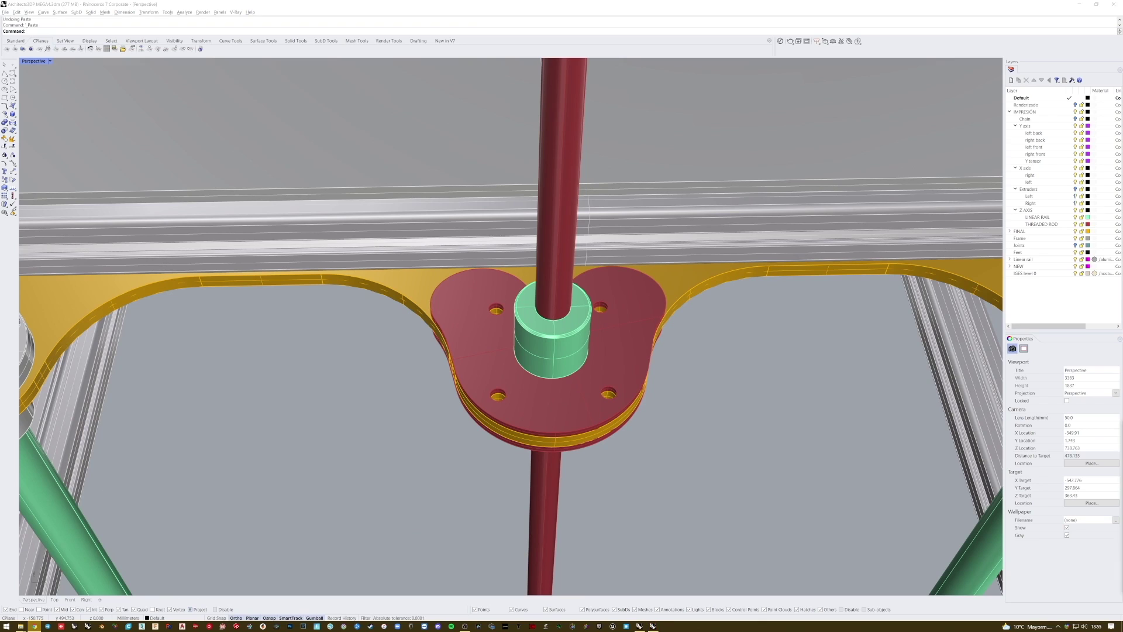
{"action": "right_click_drag", "start_coordinate": [751, 487], "coordinate": [557, 477]}
{"action": "key", "text": "ctrl+v"}
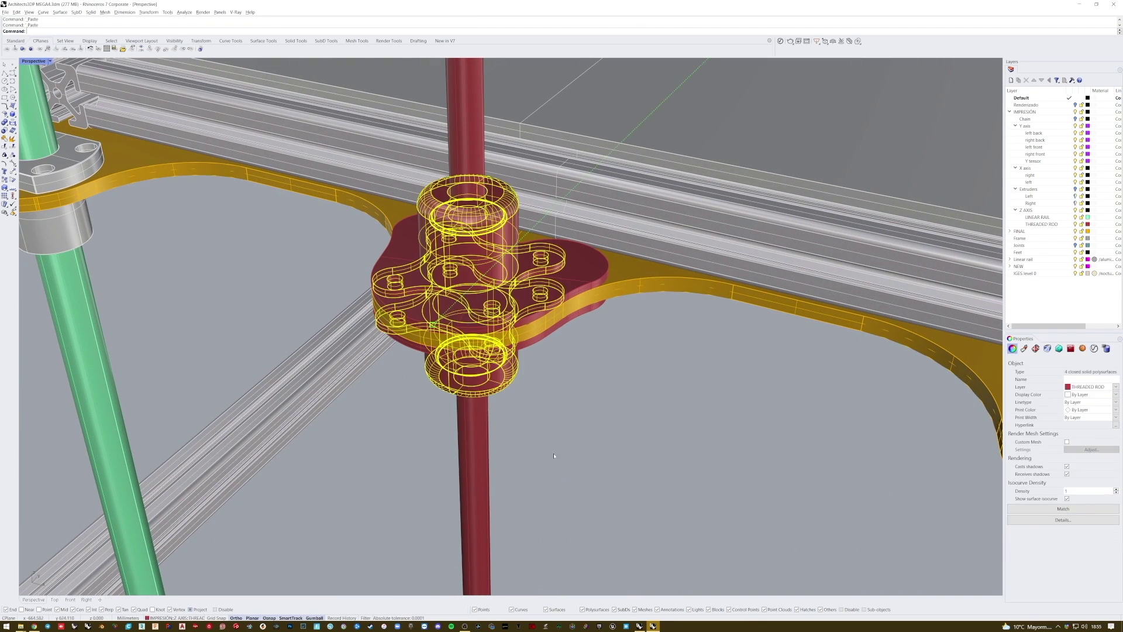
{"action": "left_click", "coordinate": [567, 409]}
{"action": "right_click_drag", "start_coordinate": [568, 401], "coordinate": [531, 464], "text": "shift"}
{"action": "right_click_drag", "start_coordinate": [358, 439], "coordinate": [426, 442]}
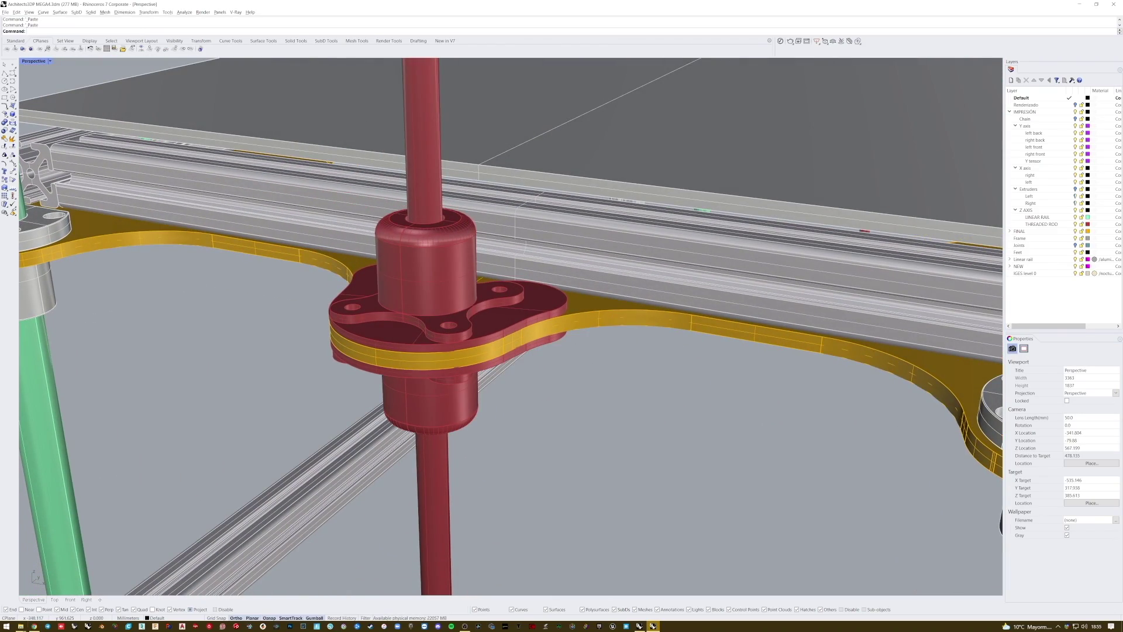
Examine the green nut inside the upper red cover and how the covered nut assembly sits on the orange bracket.
{"action": "right_click_drag", "start_coordinate": [334, 234], "coordinate": [658, 282]}
{"action": "left_click", "coordinate": [634, 252]}
{"action": "left_click_drag", "start_coordinate": [595, 311], "coordinate": [641, 316]}
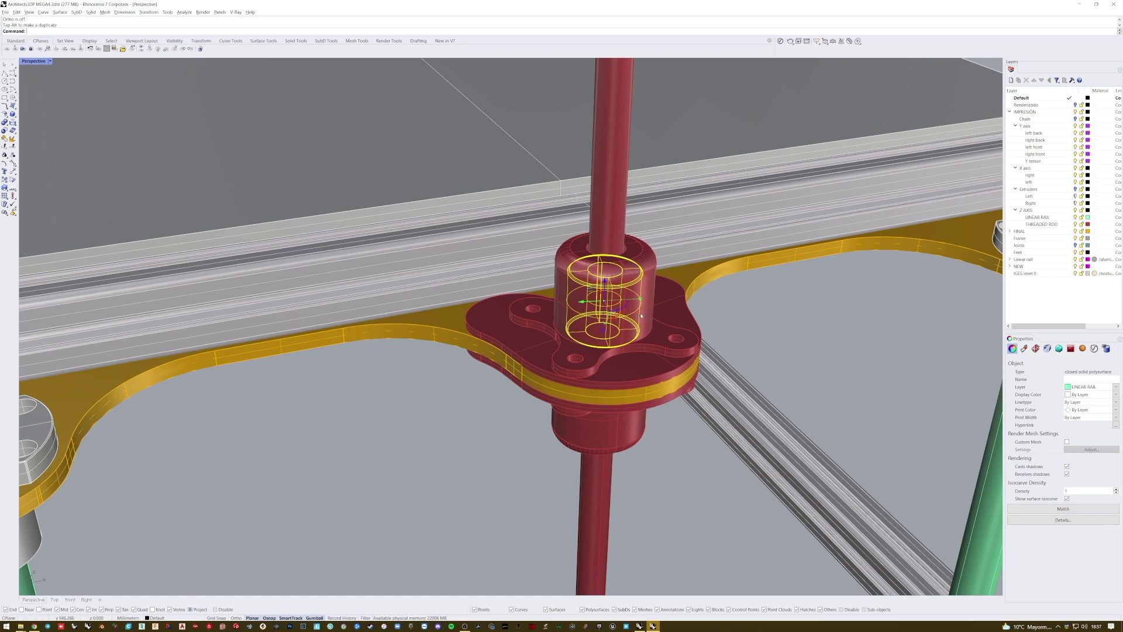
{"action": "key", "text": "Escape"}
{"action": "right_click_drag", "start_coordinate": [641, 316], "coordinate": [585, 234]}
{"action": "scroll", "coordinate": [434, 281], "scroll_direction": "down", "scroll_amount": 6}
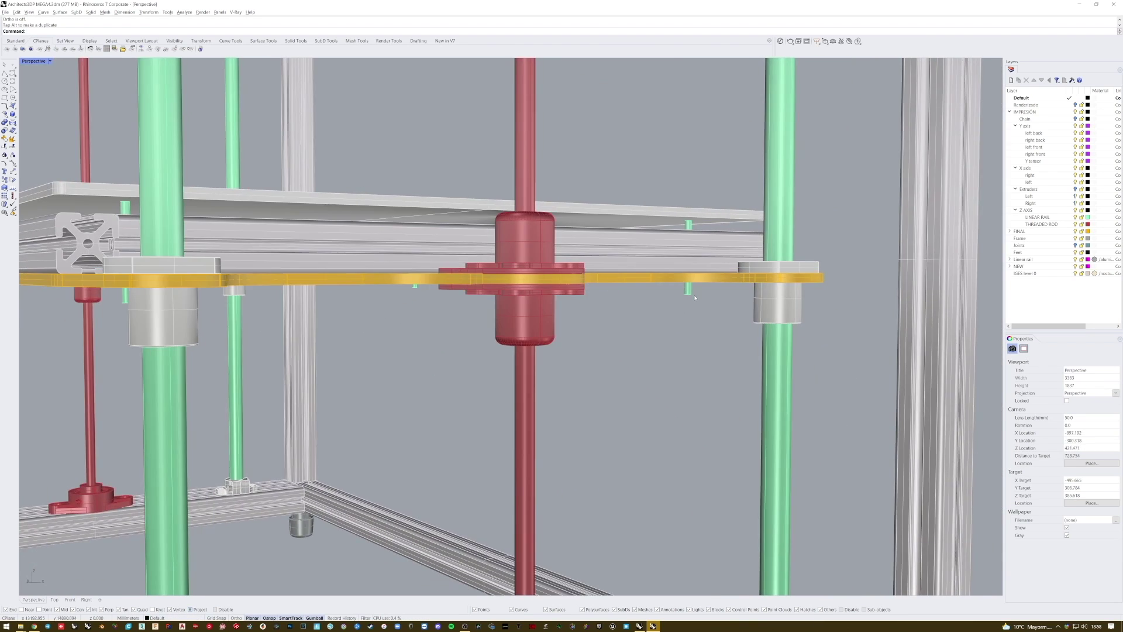
Move the small green rod beside the red nut cover on the threaded rod and rotate it 90 degrees to lie horizontal.
{"action": "left_click", "coordinate": [689, 226]}
{"action": "right_click_drag", "start_coordinate": [689, 225], "coordinate": [634, 322]}
{"action": "left_click_drag", "start_coordinate": [766, 219], "coordinate": [633, 302]}
{"action": "mouse_move", "coordinate": [640, 335]}
{"action": "right_mouse_down"}
{"action": "mouse_move", "coordinate": [631, 303]}
{"action": "mouse_move", "coordinate": [630, 341]}
{"action": "right_mouse_up"}
{"action": "scroll", "coordinate": [631, 302], "scroll_direction": "up", "scroll_amount": 3}
{"action": "left_click", "coordinate": [631, 303]}
{"action": "left_click", "coordinate": [640, 303]}
{"action": "left_click", "coordinate": [632, 302]}
{"action": "type", "text": "90"}
{"action": "key", "text": "Return"}
{"action": "left_click_drag", "start_coordinate": [633, 350], "coordinate": [512, 331]}
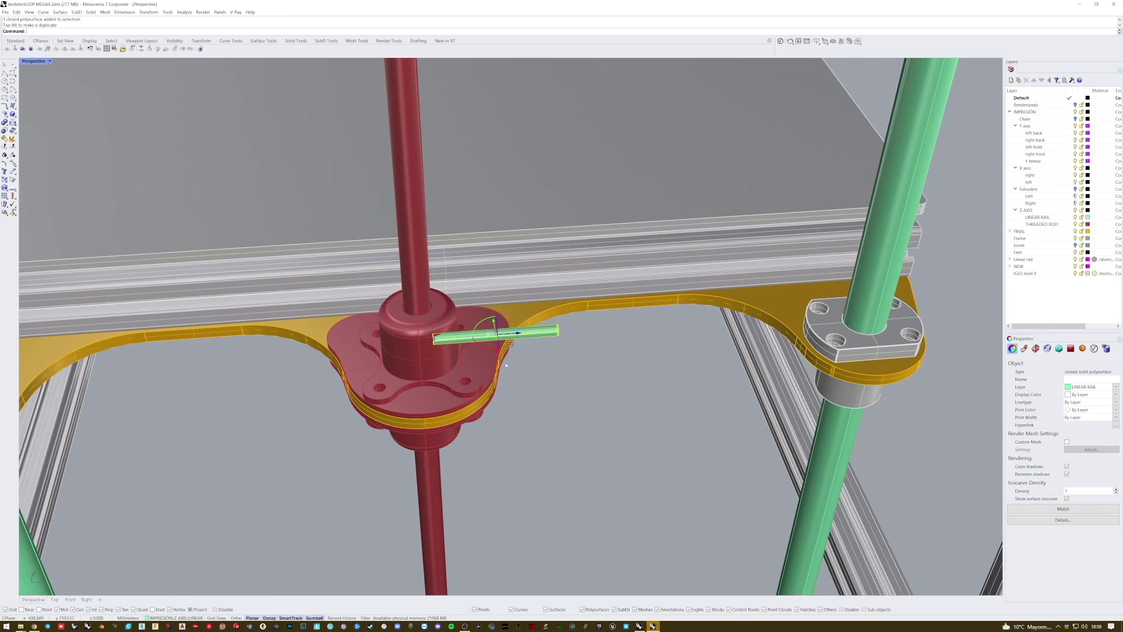
Slide the horizontal green rod into the side wall of the upper red cover.
{"action": "right_click_drag", "start_coordinate": [504, 310], "coordinate": [375, 317]}
{"action": "left_click_drag", "start_coordinate": [385, 308], "coordinate": [409, 326]}
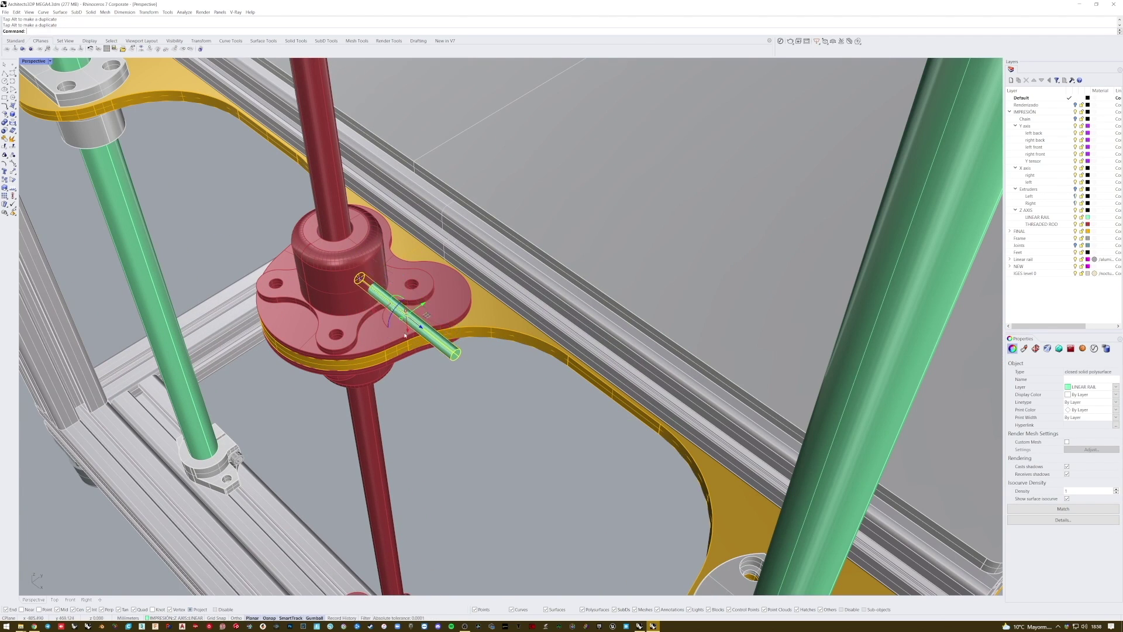
{"action": "scroll", "coordinate": [440, 269], "scroll_direction": "up", "scroll_amount": 4}
{"action": "right_click_drag", "start_coordinate": [407, 325], "coordinate": [495, 312]}
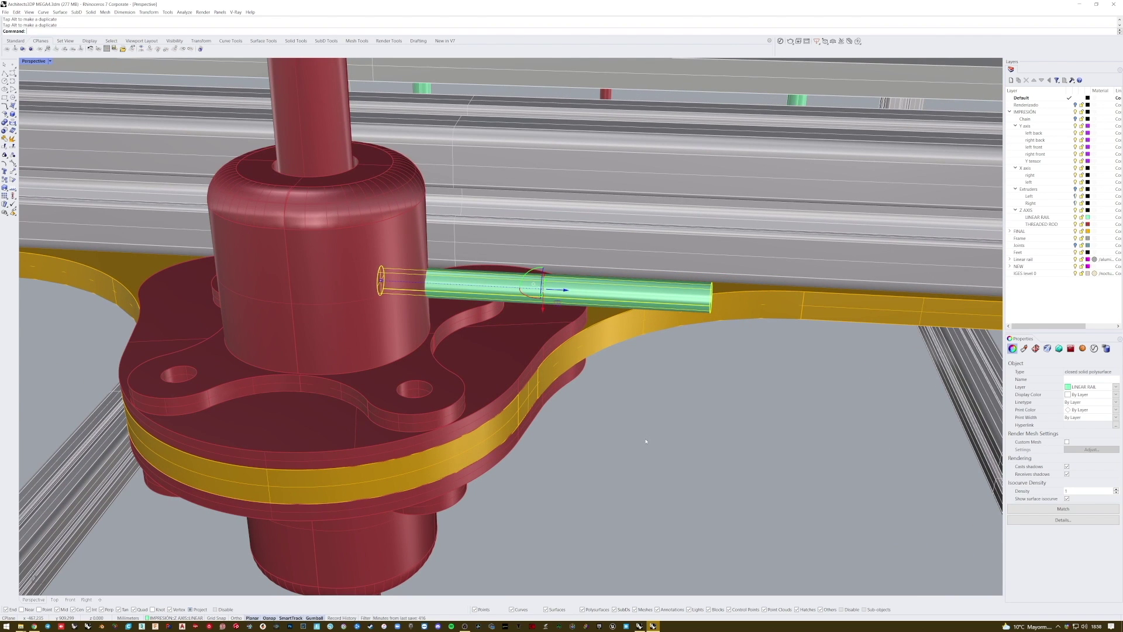
Check the inserted green rod against the nut inside the upper red cover and delete the rod.
{"action": "left_click", "coordinate": [379, 249]}
{"action": "left_click", "coordinate": [379, 248], "text": "shift"}
{"action": "left_click", "coordinate": [413, 216], "text": "ctrl"}
{"action": "left_click", "coordinate": [482, 286], "text": "shift"}
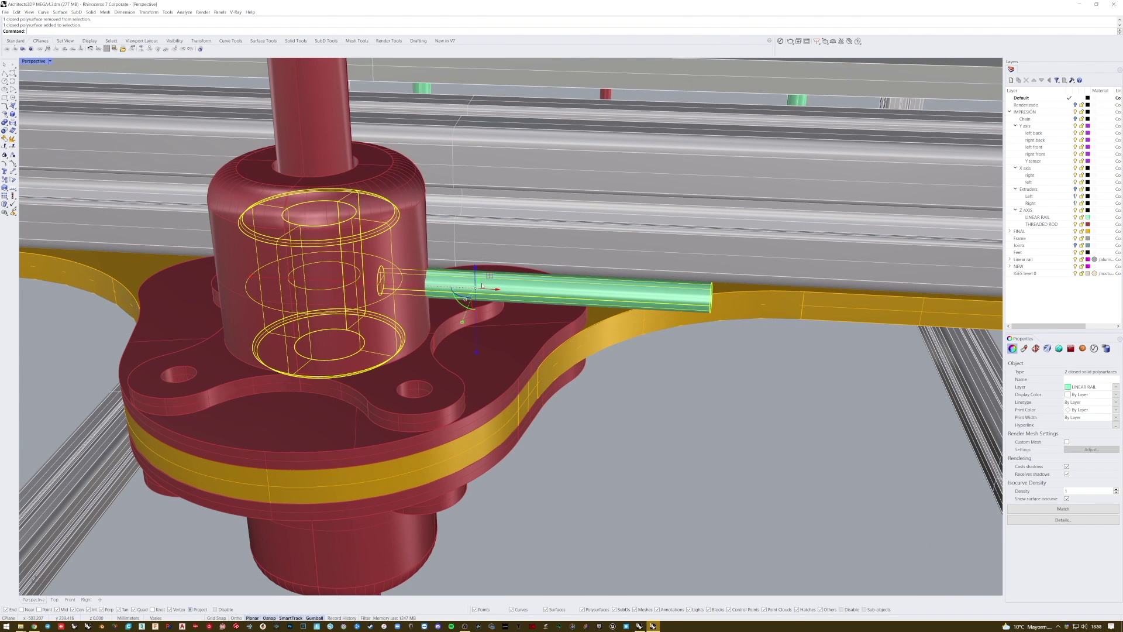
{"action": "key", "text": "Escape"}
{"action": "scroll", "coordinate": [649, 386], "scroll_direction": "down", "scroll_amount": 5}
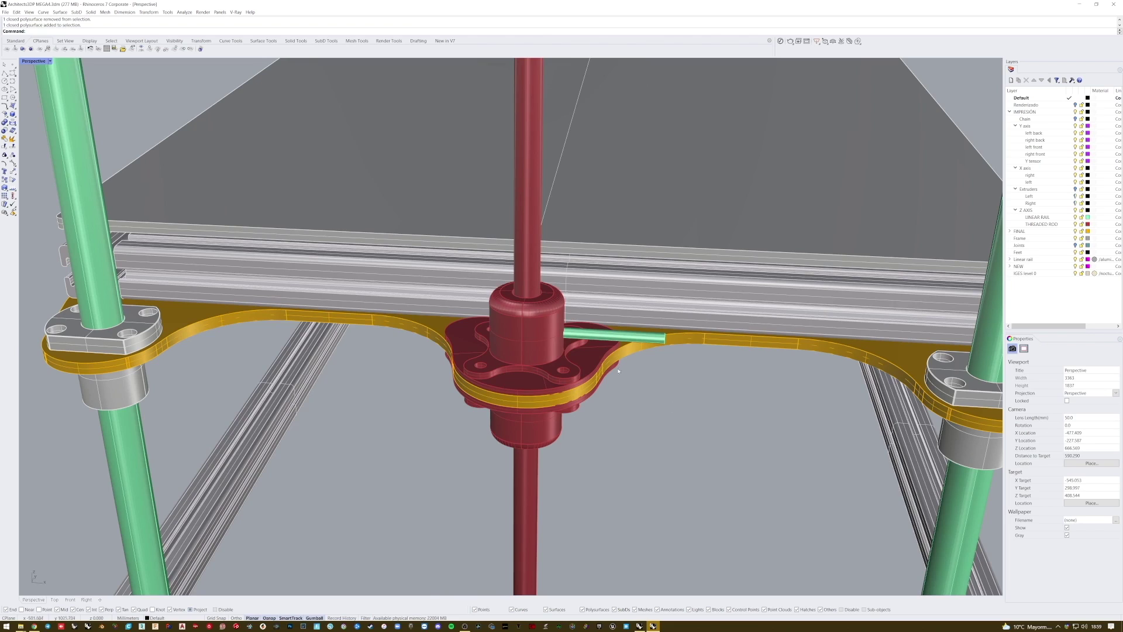
{"action": "key", "text": "Delete"}
{"action": "scroll", "coordinate": [636, 375], "scroll_direction": "down", "scroll_amount": 5}
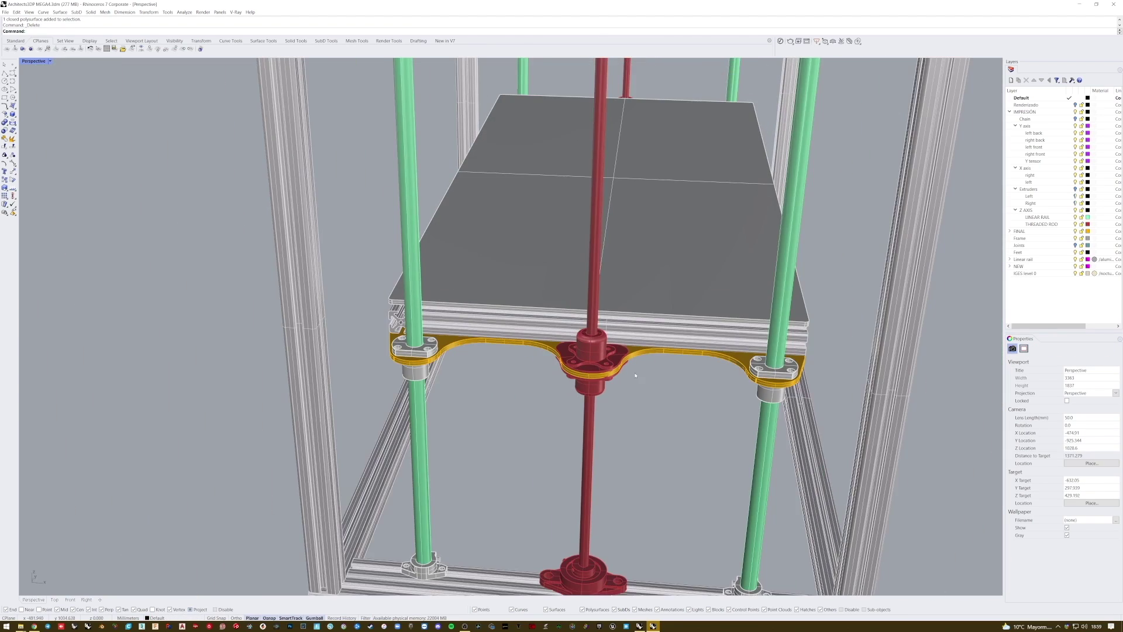
Examine the assembled Z axis, the bed and its orange brackets from below, above and around the whole printer frame.
{"action": "right_click_drag", "start_coordinate": [761, 398], "coordinate": [661, 410]}
{"action": "scroll", "coordinate": [700, 414], "scroll_direction": "down", "scroll_amount": 5}
{"action": "right_click_drag", "start_coordinate": [772, 416], "coordinate": [651, 410]}
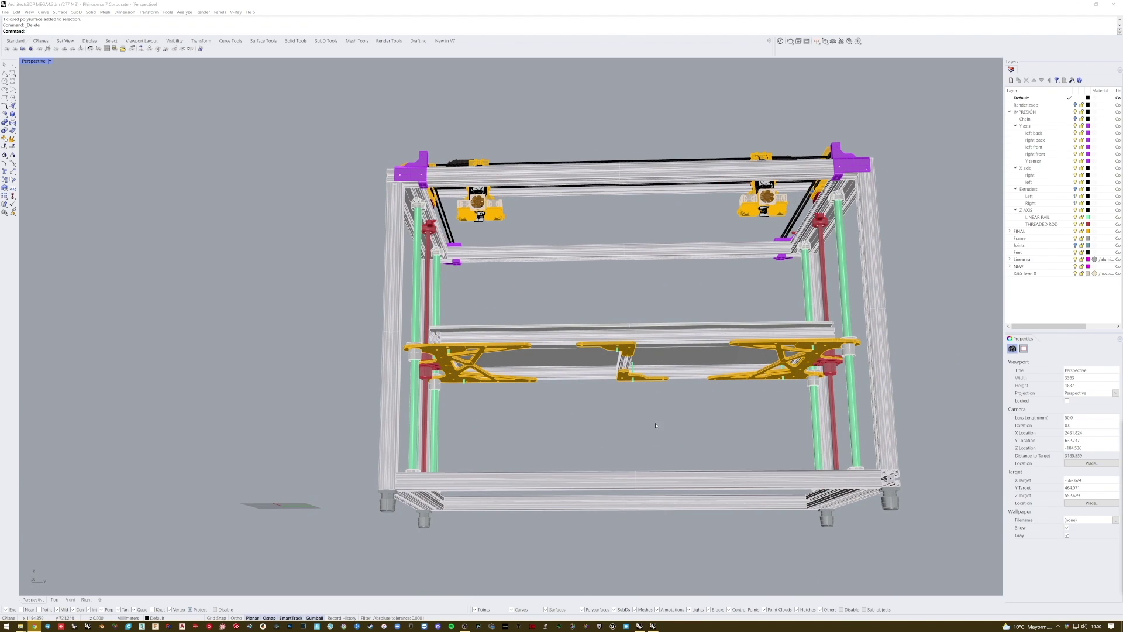
{"action": "right_click_drag", "start_coordinate": [656, 426], "coordinate": [584, 425]}
{"action": "scroll", "coordinate": [578, 441], "scroll_direction": "up", "scroll_amount": 4}
{"action": "scroll", "coordinate": [566, 391], "scroll_direction": "down", "scroll_amount": 8}
{"action": "right_click_drag", "start_coordinate": [562, 382], "coordinate": [488, 485]}
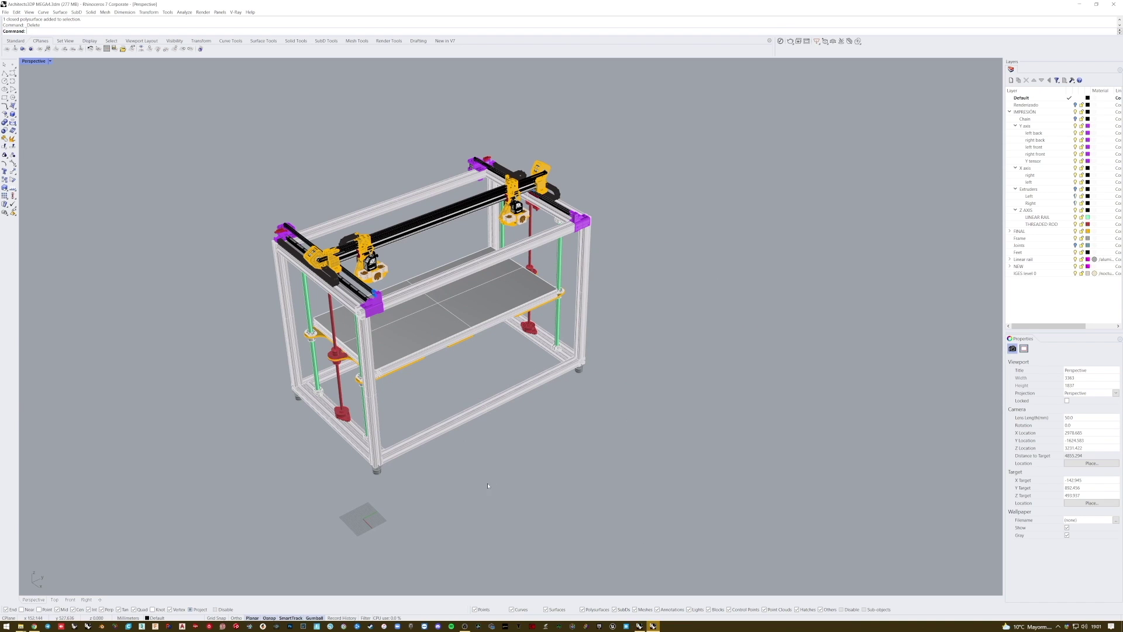
{"action": "right_click_drag", "start_coordinate": [539, 514], "coordinate": [570, 396]}
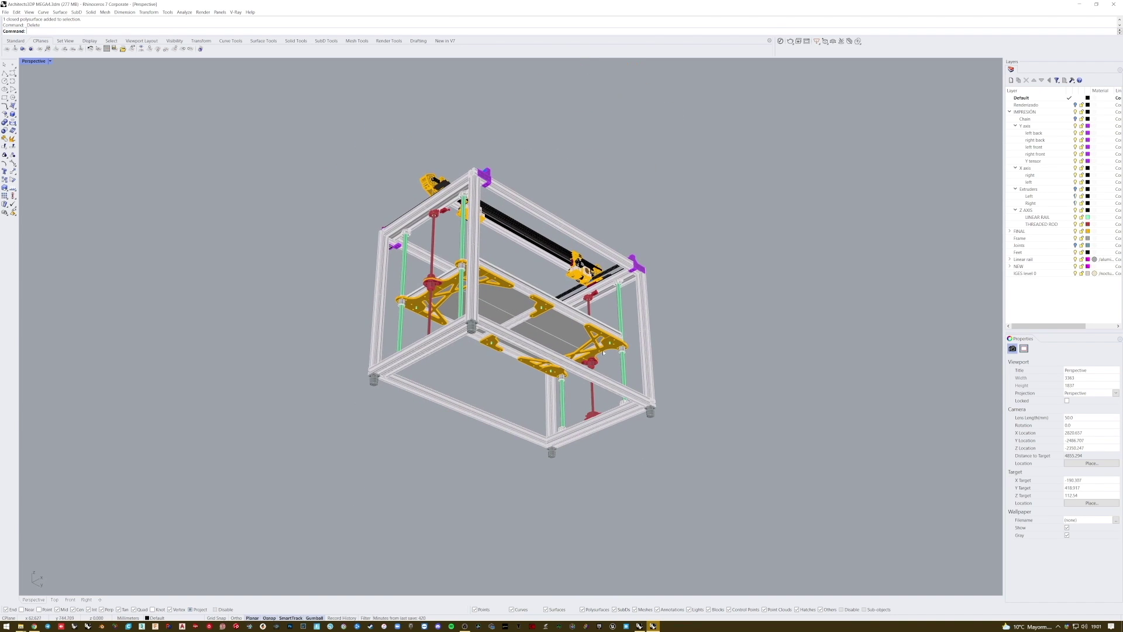
{"action": "right_click_drag", "start_coordinate": [602, 351], "coordinate": [585, 315]}
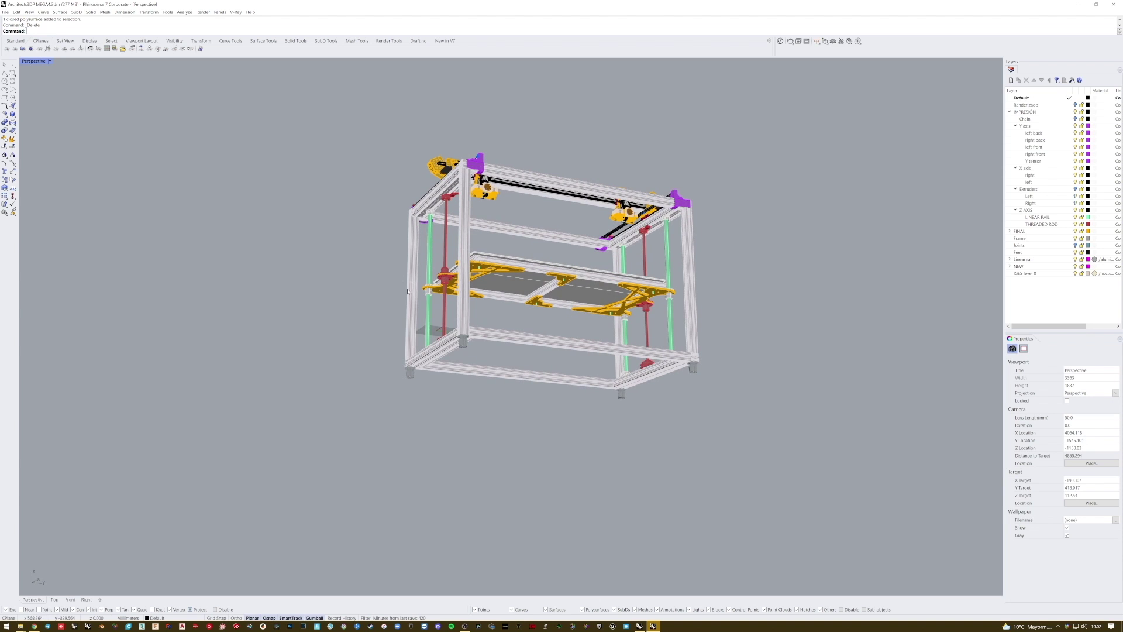
Paste the flat-laid orange bracket plates in front of the printer and select all of them.
{"action": "right_click_drag", "start_coordinate": [408, 292], "coordinate": [461, 354]}
{"action": "key", "text": "ctrl+v"}
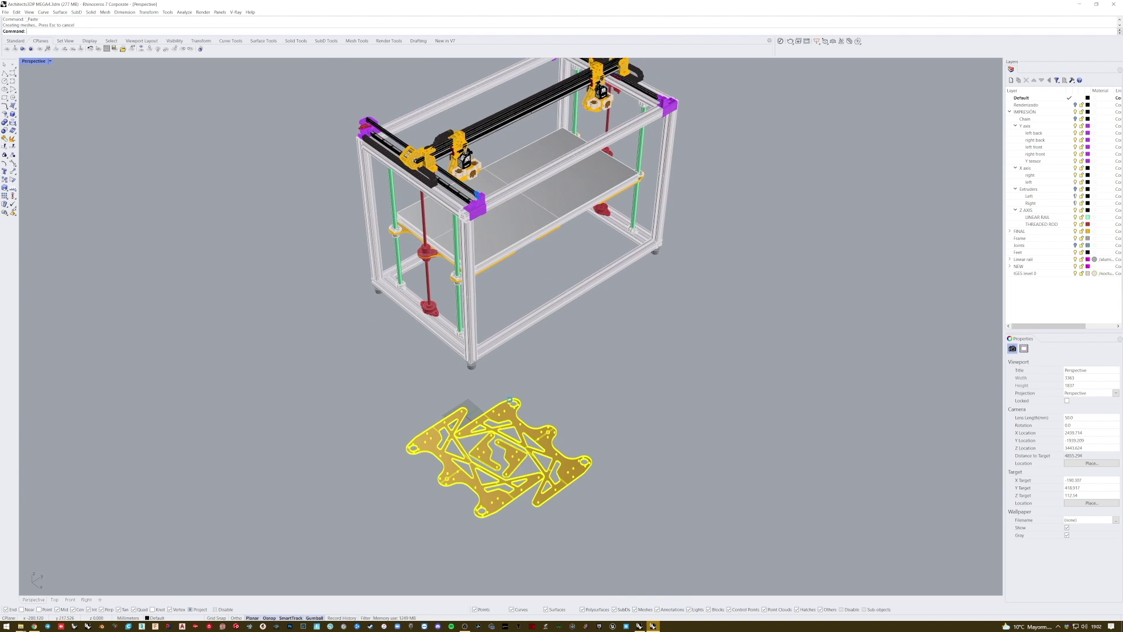
{"action": "left_click", "coordinate": [587, 384]}
{"action": "right_click_drag", "start_coordinate": [586, 384], "coordinate": [597, 445]}
{"action": "scroll", "coordinate": [527, 409], "scroll_direction": "up", "scroll_amount": 6}
{"action": "left_click_drag", "start_coordinate": [761, 514], "coordinate": [261, 170]}
Start exporting the selected plates and choose the Z axis folder inside the printer project's 00_3D PRINT folder as destination.
{"action": "left_click", "coordinate": [5, 12]}
{"action": "left_click", "coordinate": [26, 95]}
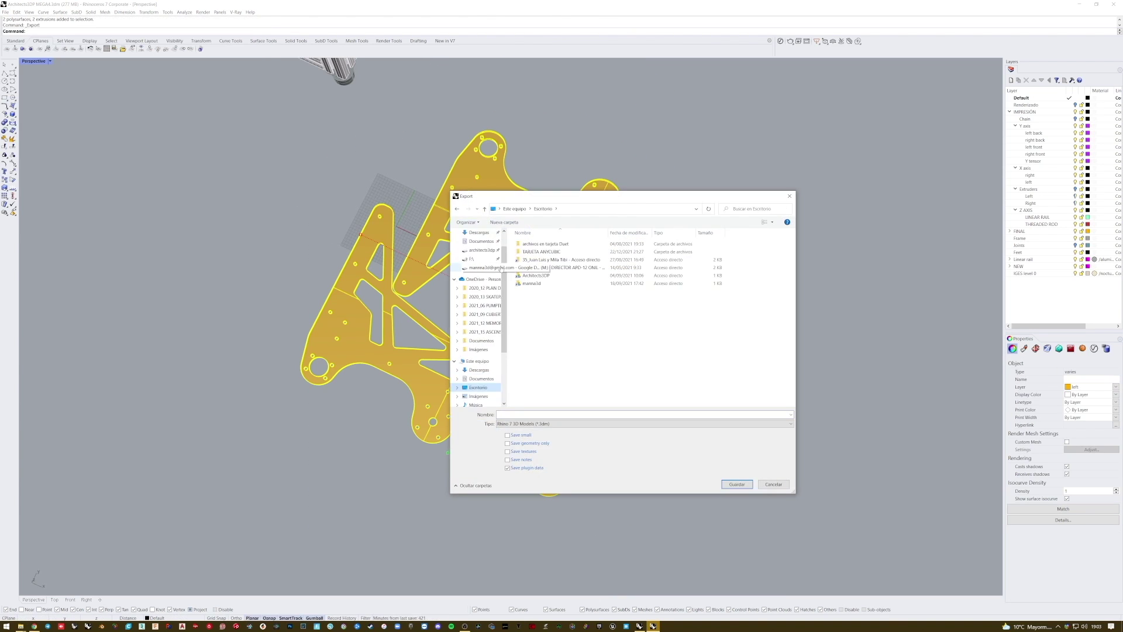
{"action": "left_click", "coordinate": [483, 250]}
{"action": "double_click", "coordinate": [544, 244]}
{"action": "double_click", "coordinate": [561, 244]}
{"action": "double_click", "coordinate": [552, 252]}
{"action": "double_click", "coordinate": [552, 252]}
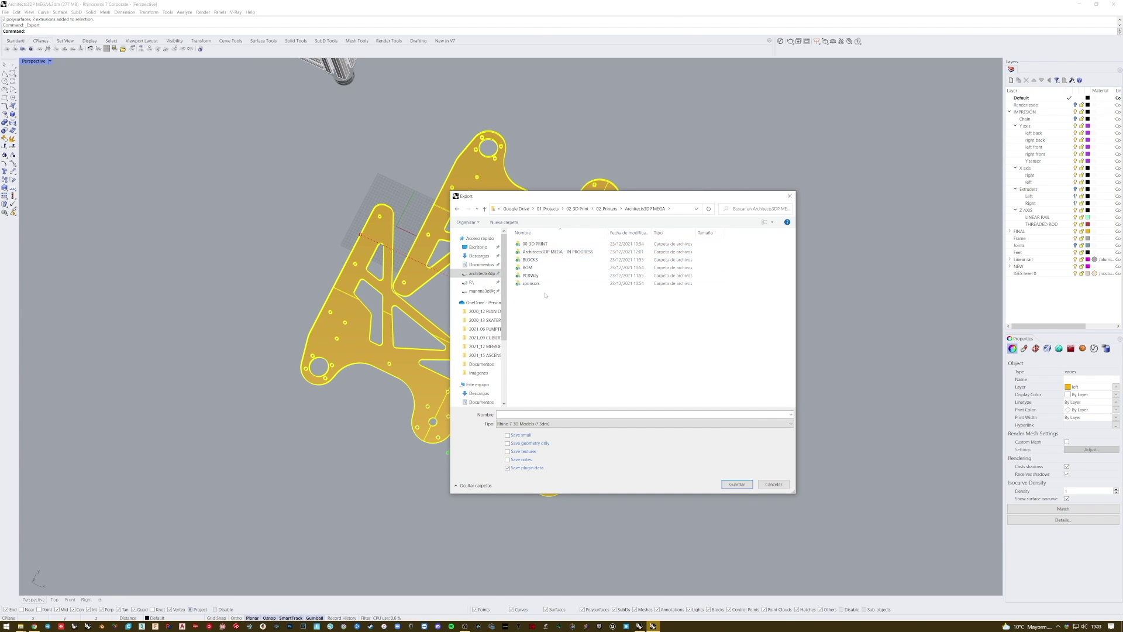
{"action": "double_click", "coordinate": [535, 243]}
{"action": "double_click", "coordinate": [529, 268]}
Export the plates as a STEP file named laser-cut and copy the destination folder's path.
{"action": "left_click", "coordinate": [585, 424]}
{"action": "left_click", "coordinate": [526, 469]}
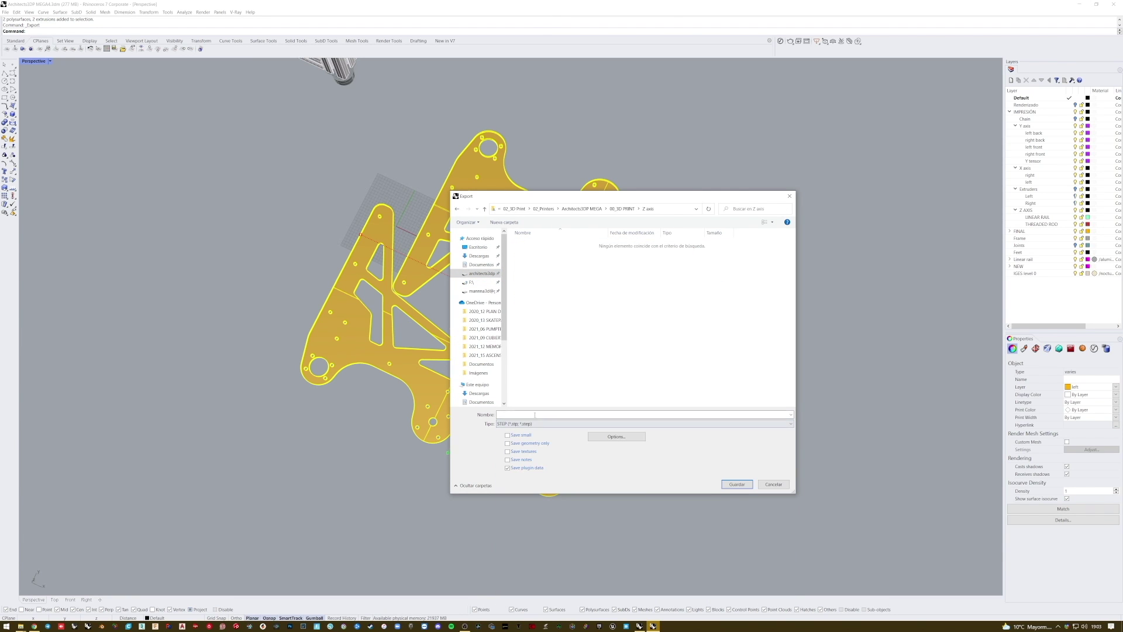
{"action": "left_click", "coordinate": [673, 209]}
{"action": "key", "text": "ctrl+c"}
{"action": "left_click", "coordinate": [647, 363]}
{"action": "left_click", "coordinate": [737, 485]}
Switch to File Explorer, go to the copied folder path and open laser-cut.stp in a new Rhino window.
{"action": "left_click", "coordinate": [21, 626]}
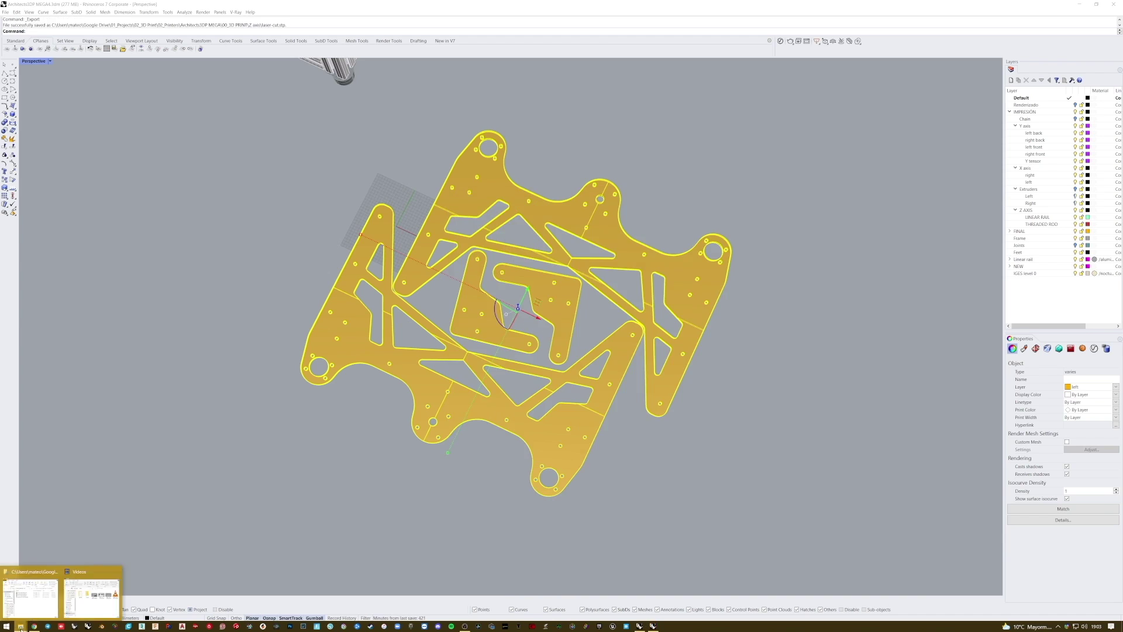
{"action": "left_click", "coordinate": [91, 598]}
{"action": "left_click", "coordinate": [450, 357]}
{"action": "key", "text": "ctrl+v"}
{"action": "key", "text": "Return"}
{"action": "double_click", "coordinate": [432, 389]}
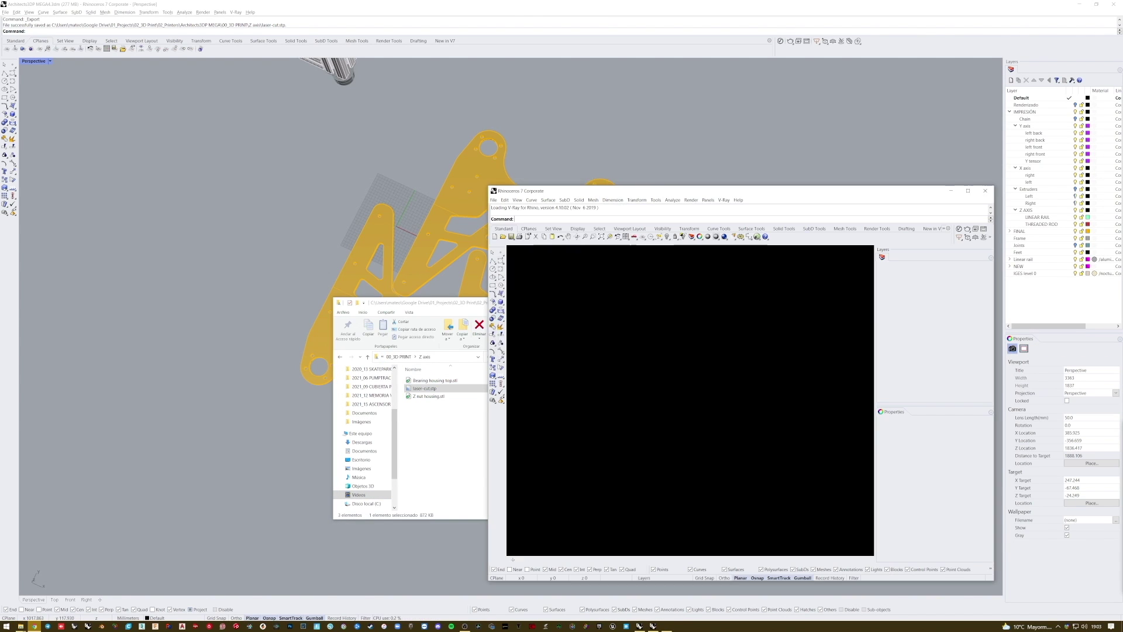
Examine the exported plates in a maximized Perspective view with Rendered display, and close the laser-cut file.
{"action": "left_click_drag", "start_coordinate": [488, 186], "coordinate": [223, 130]}
{"action": "double_click", "coordinate": [573, 136]}
{"action": "middle_click", "coordinate": [574, 137]}
{"action": "left_click", "coordinate": [574, 140]}
{"action": "double_click", "coordinate": [527, 61]}
{"action": "middle_click", "coordinate": [522, 342]}
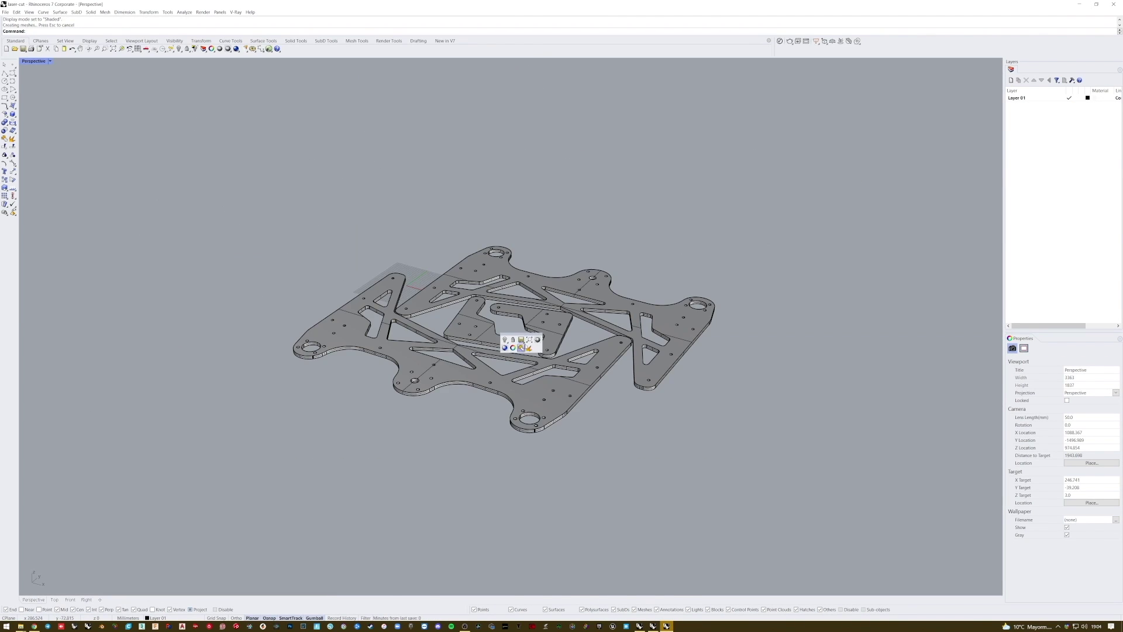
{"action": "left_click", "coordinate": [523, 344]}
{"action": "scroll", "coordinate": [521, 346], "scroll_direction": "up", "scroll_amount": 6}
{"action": "right_click_drag", "start_coordinate": [502, 363], "coordinate": [462, 374]}
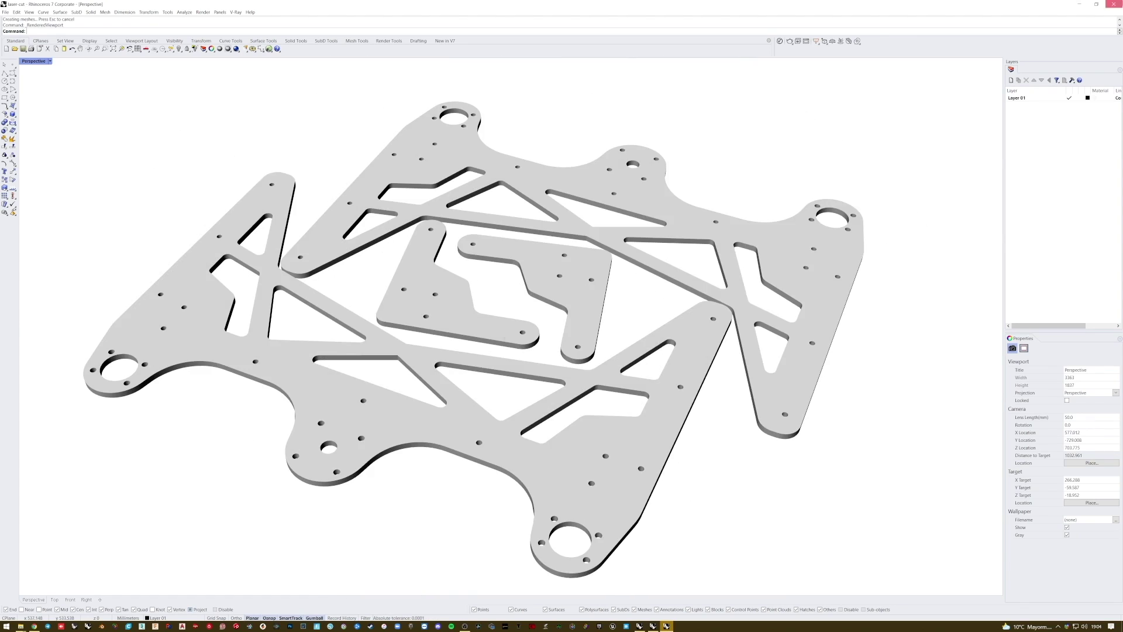
{"action": "left_click", "coordinate": [1114, 4]}
Switch to Chrome, load pcbway.com and go to the Sheet Metal Fabrication quote page.
{"action": "left_click", "coordinate": [34, 626]}
{"action": "type", "text": "pcbway.com"}
{"action": "key", "text": "Return"}
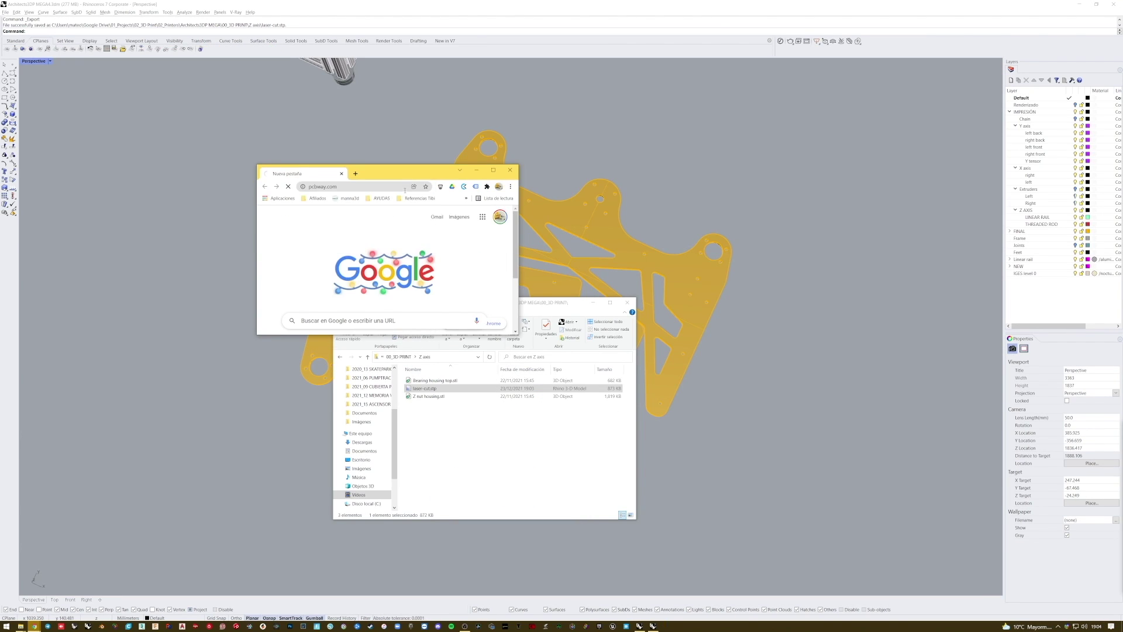
{"action": "left_click_drag", "start_coordinate": [519, 335], "coordinate": [853, 536]}
{"action": "left_click", "coordinate": [826, 169]}
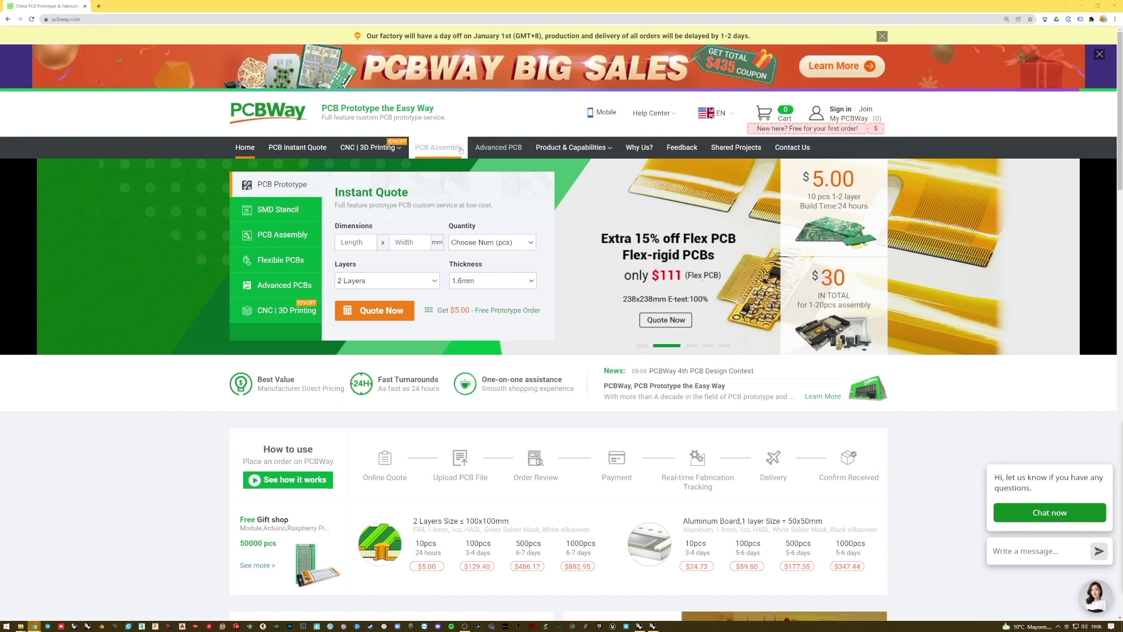
{"action": "mouse_move", "coordinate": [383, 151]}
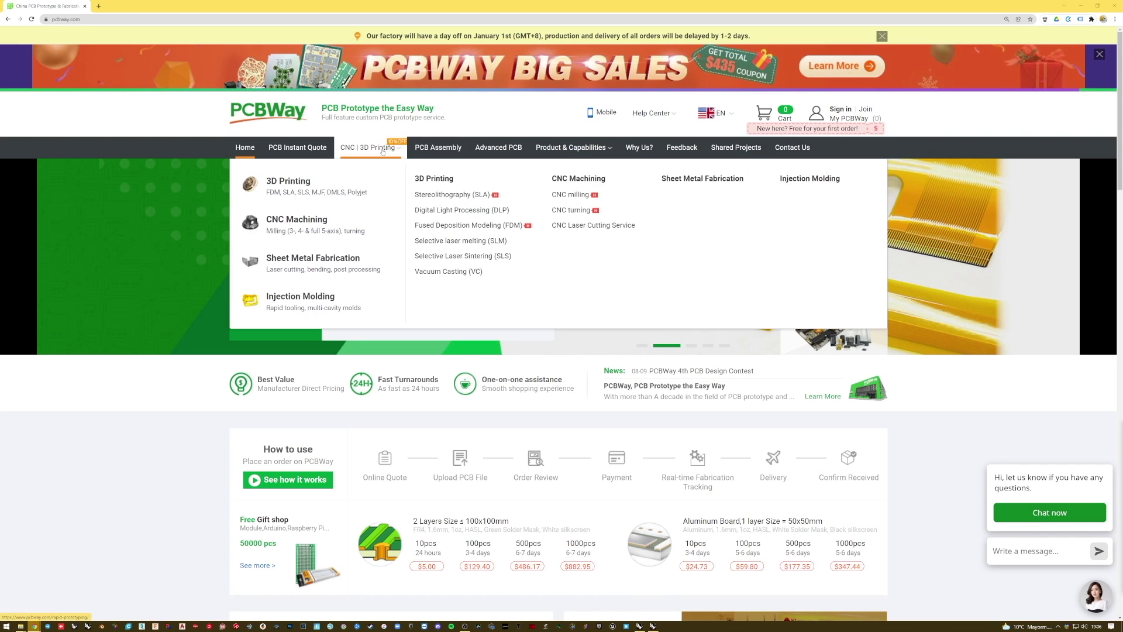
{"action": "left_click", "coordinate": [342, 266]}
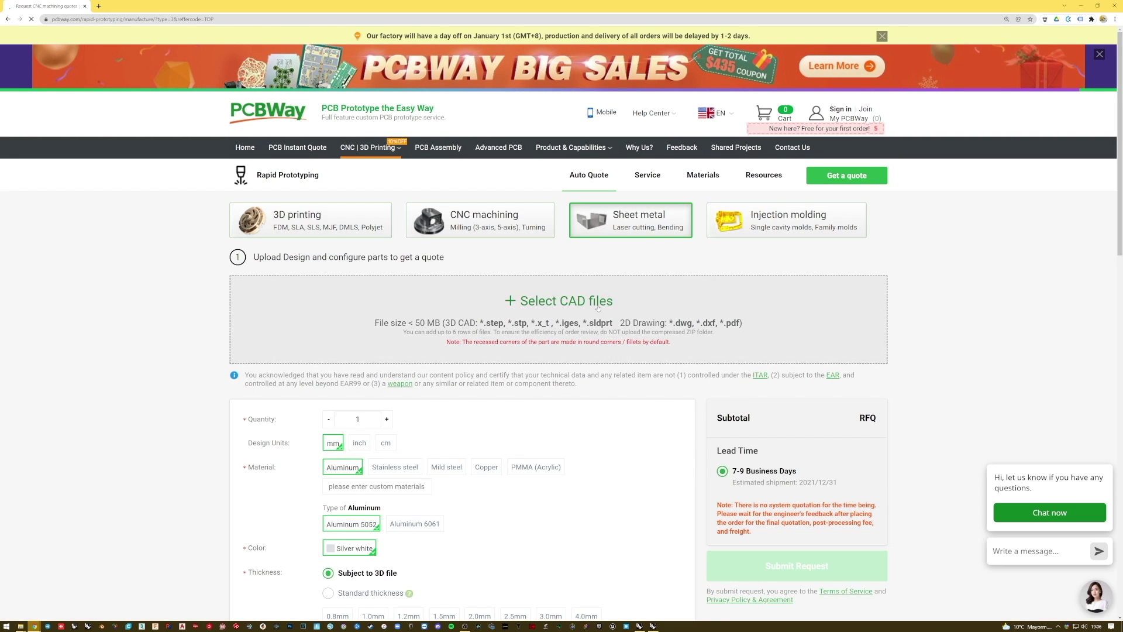
Upload laser-cut.stp from the File Explorer folder as the CAD file for the sheet metal quote.
{"action": "scroll", "coordinate": [618, 224], "scroll_direction": "down", "scroll_amount": 1}
{"action": "key", "text": "alt+Tab"}
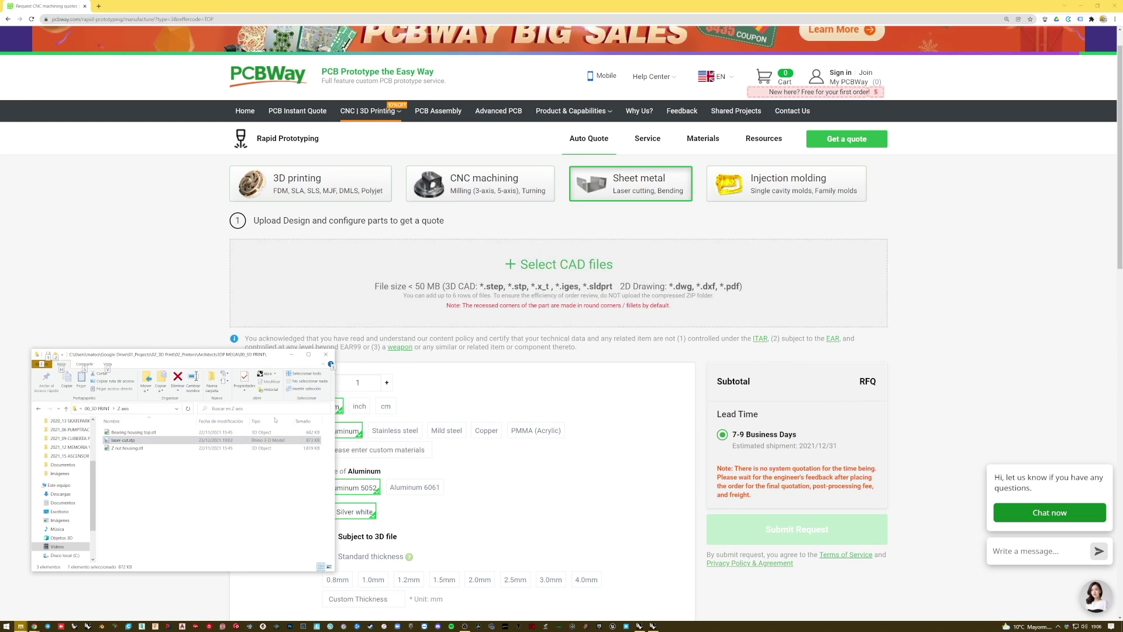
{"action": "left_click_drag", "start_coordinate": [130, 443], "coordinate": [526, 252]}
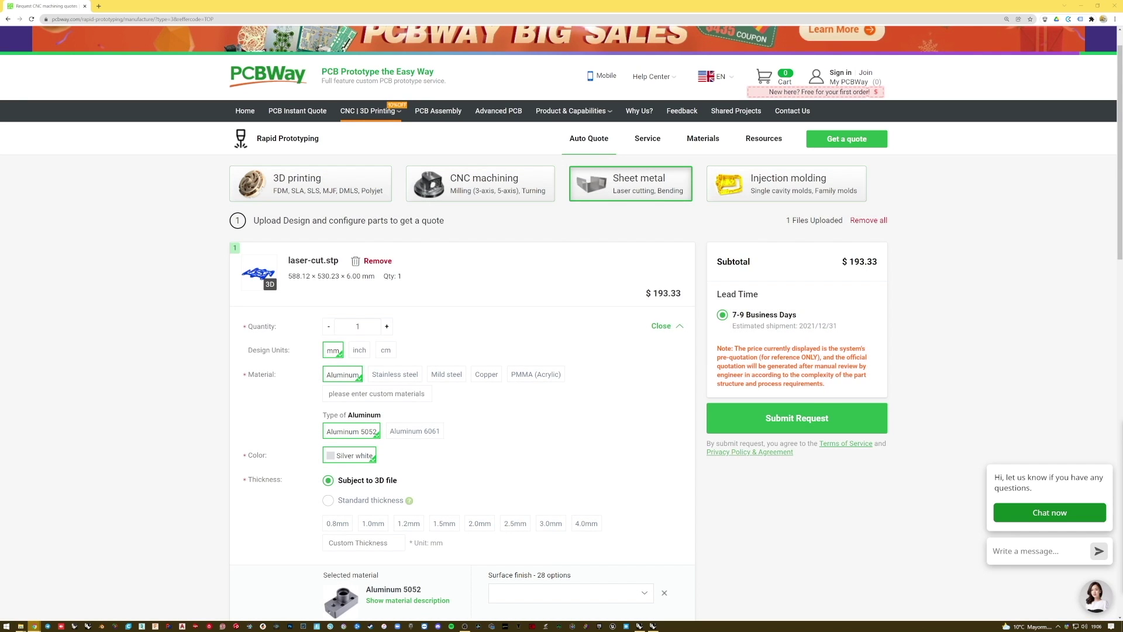
Inspect the uploaded laser-cut part in the 3D viewer and close the viewer.
{"action": "scroll", "coordinate": [260, 241], "scroll_direction": "down", "scroll_amount": 1}
{"action": "left_click", "coordinate": [259, 241]}
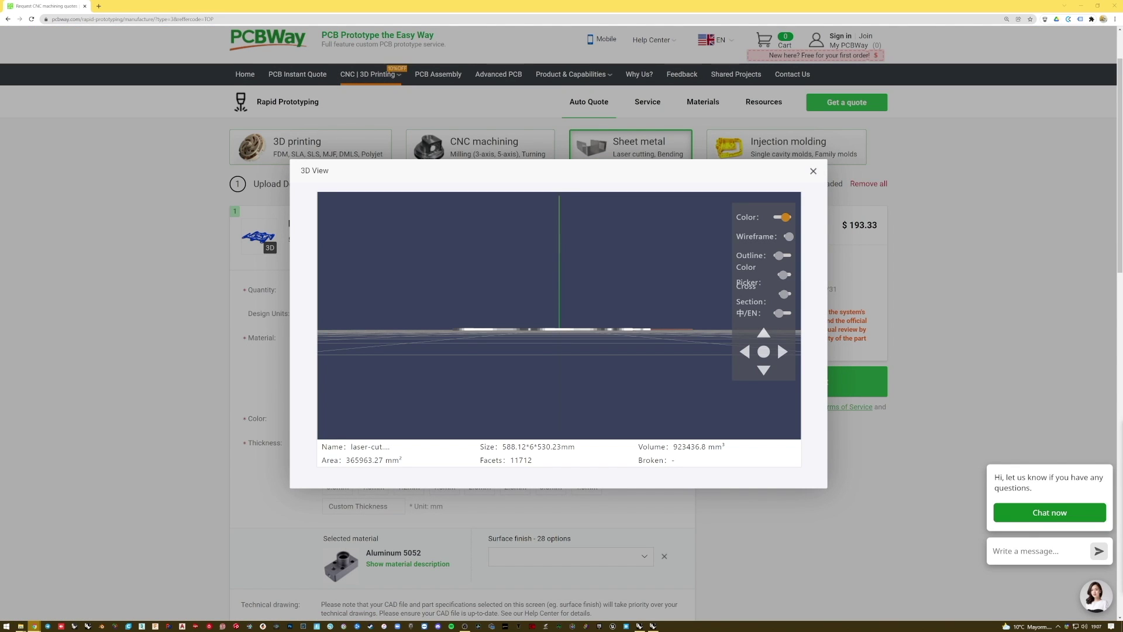
{"action": "left_click_drag", "start_coordinate": [564, 349], "coordinate": [606, 316]}
{"action": "left_click", "coordinate": [814, 171]}
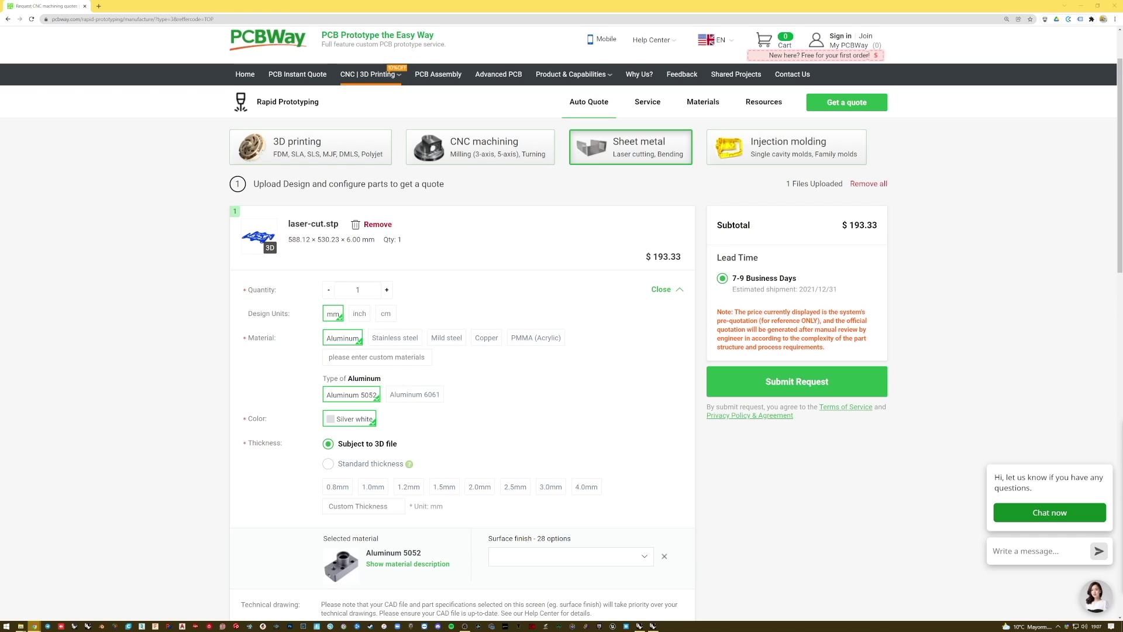
Browse the surface finishes for Aluminum 5052: Anodized, Brushed, Bead Blast, Spray painting and Powder Coat.
{"action": "scroll", "coordinate": [561, 322], "scroll_direction": "down", "scroll_amount": 2}
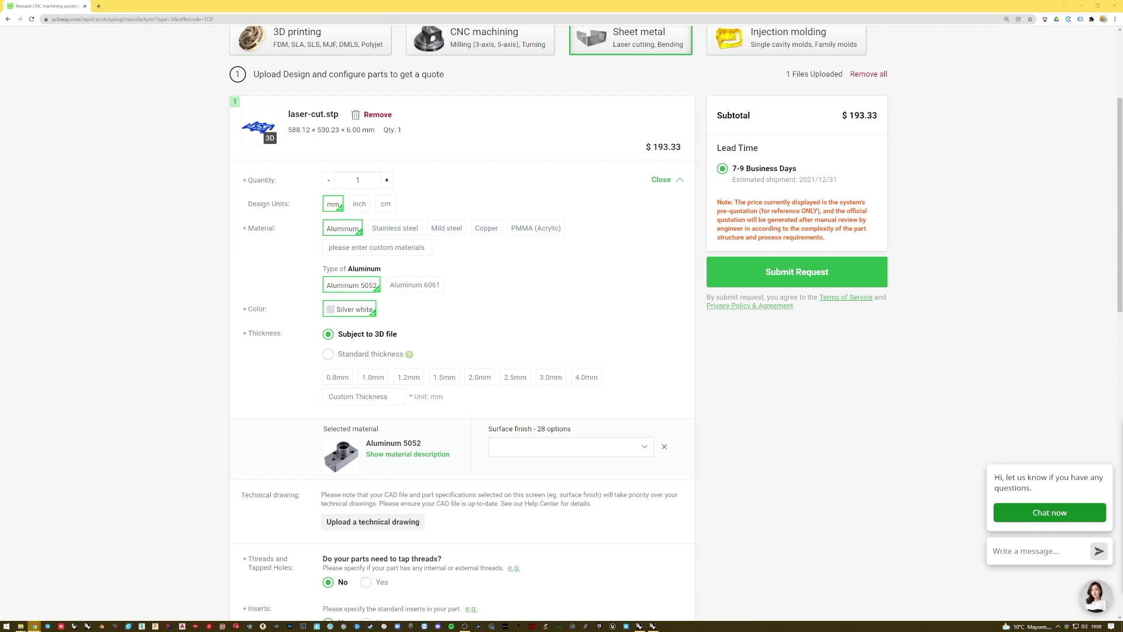
{"action": "scroll", "coordinate": [462, 322], "scroll_direction": "down", "scroll_amount": 5}
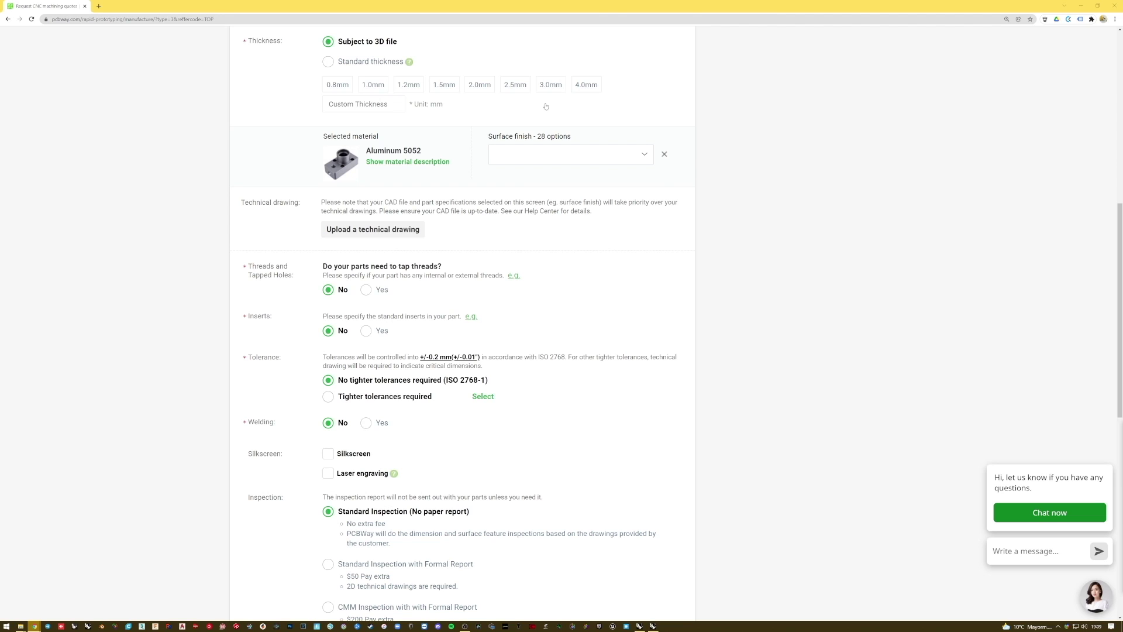
{"action": "left_click", "coordinate": [550, 154]}
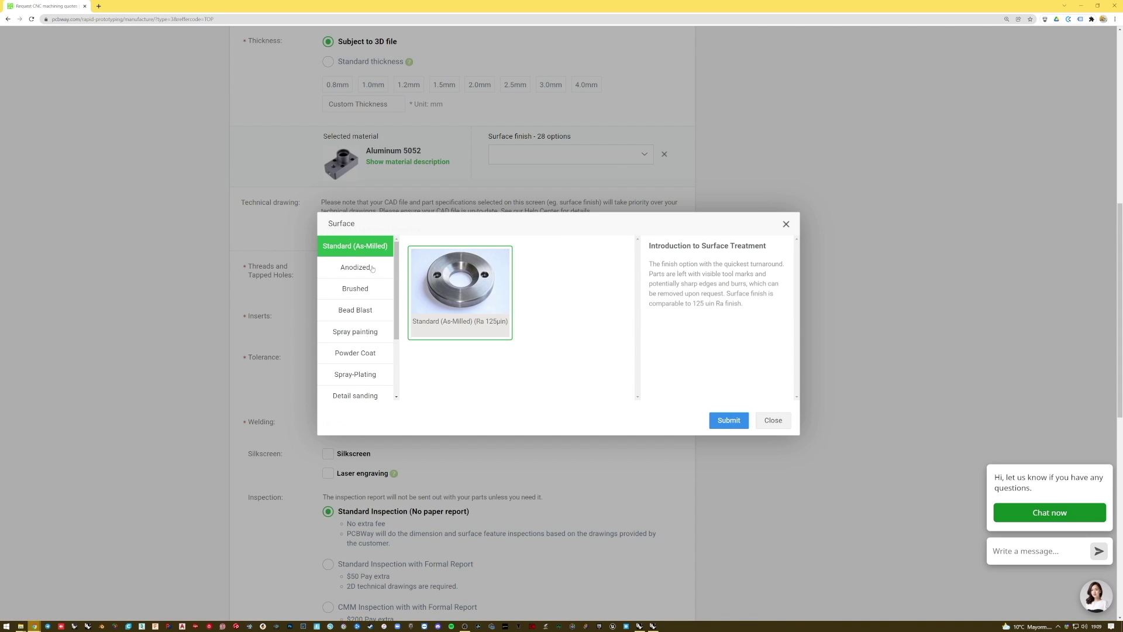
{"action": "left_click", "coordinate": [372, 268]}
{"action": "left_click", "coordinate": [366, 289]}
{"action": "left_click", "coordinate": [361, 311]}
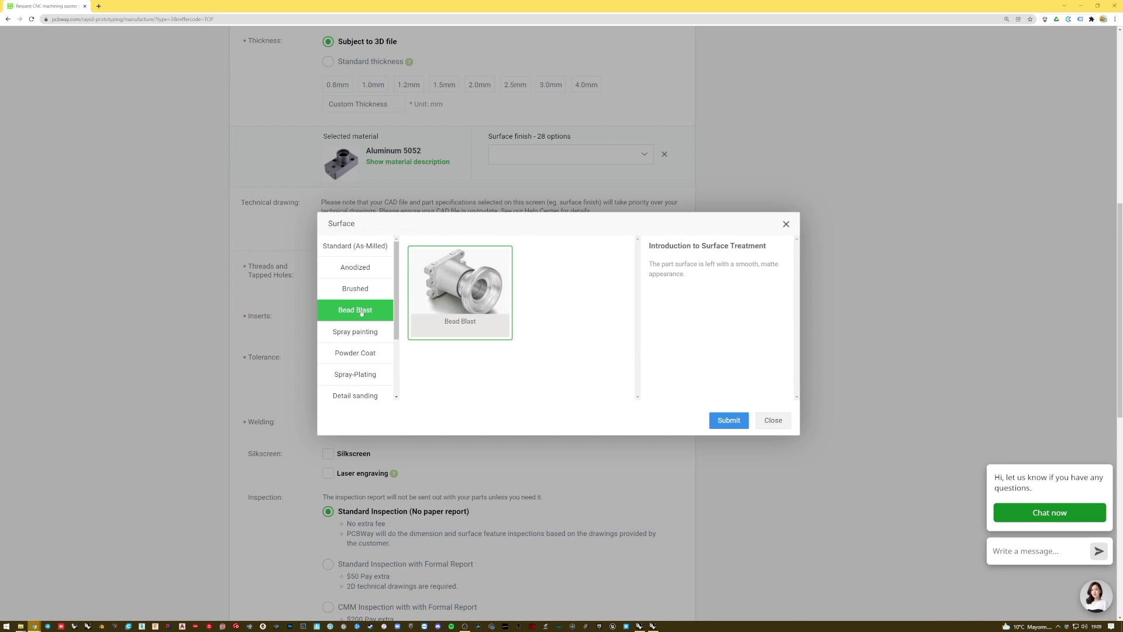
{"action": "left_click", "coordinate": [359, 270]}
{"action": "left_click", "coordinate": [351, 327]}
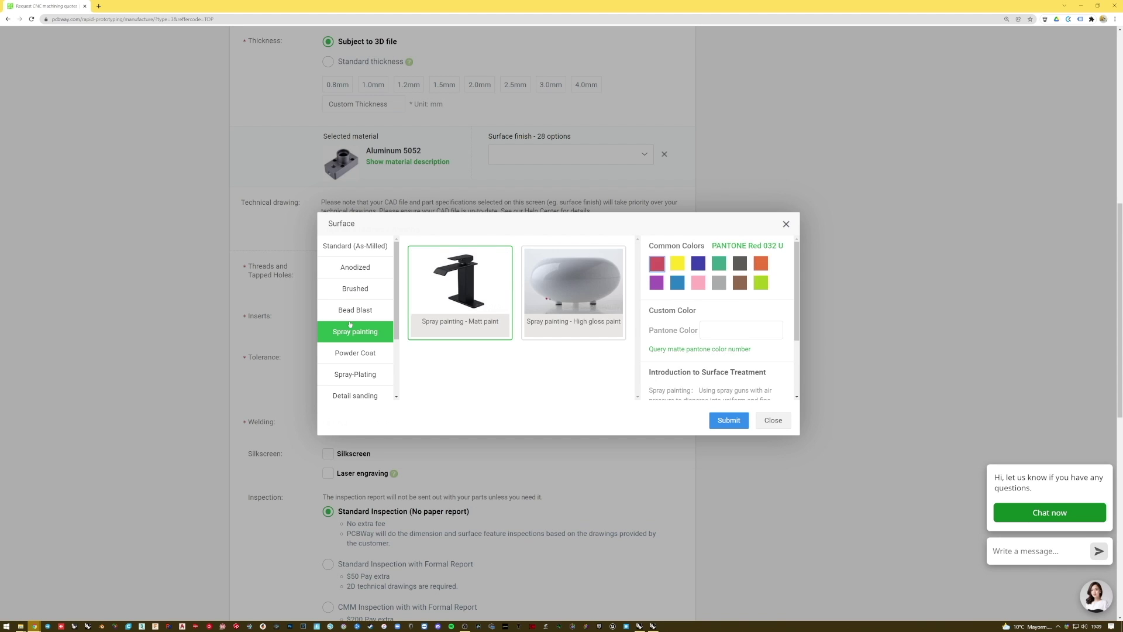
{"action": "left_click", "coordinate": [351, 314]}
{"action": "left_click", "coordinate": [354, 355]}
Review the Spray-Plating, Detail sanding, Smooth machining, Chem treatment, Physical treatment and Others finishes, and close without choosing one.
{"action": "scroll", "coordinate": [354, 353], "scroll_direction": "down", "scroll_amount": 2}
{"action": "left_click", "coordinate": [358, 283]}
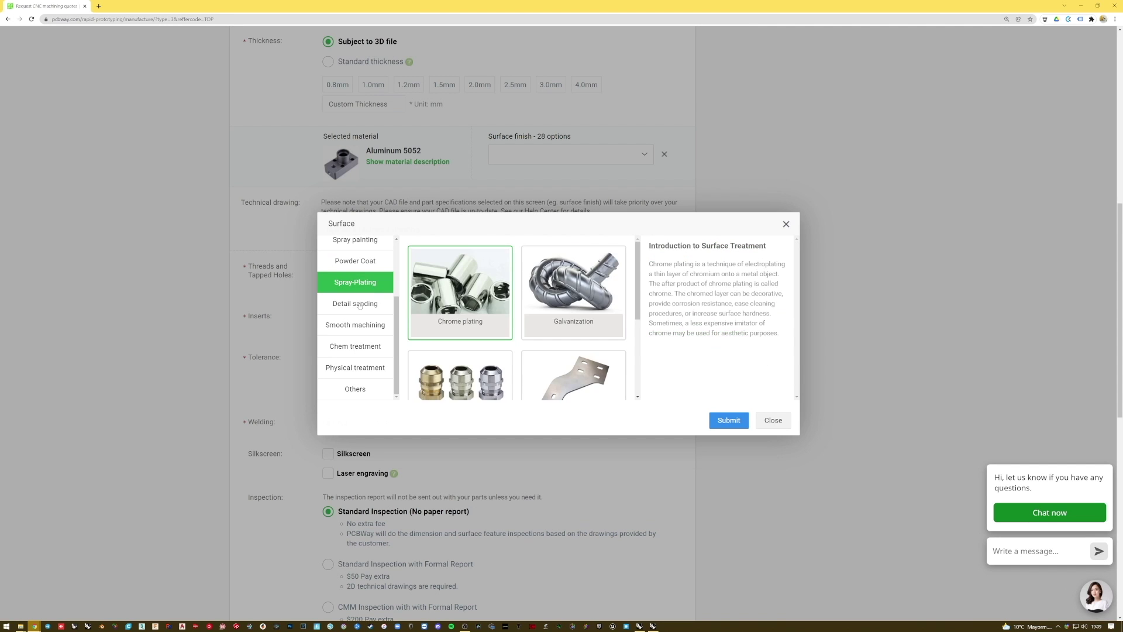
{"action": "left_click", "coordinate": [361, 306]}
{"action": "left_click", "coordinate": [368, 330]}
{"action": "scroll", "coordinate": [368, 331], "scroll_direction": "down", "scroll_amount": 3}
{"action": "left_click", "coordinate": [367, 347]}
{"action": "left_click", "coordinate": [368, 368]}
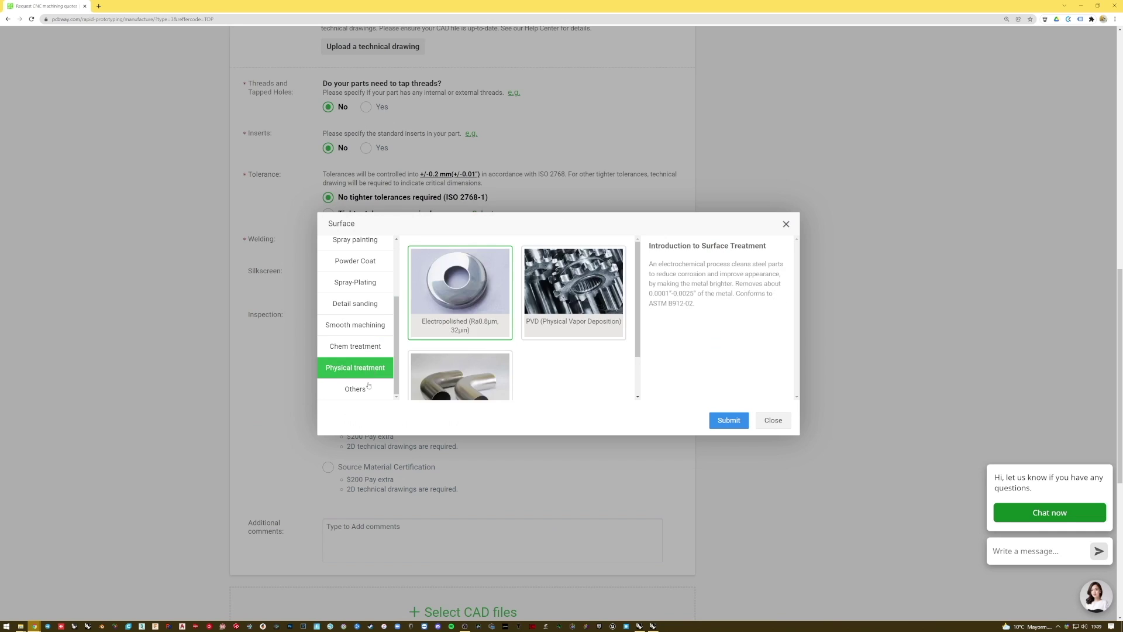
{"action": "left_click", "coordinate": [368, 389]}
{"action": "left_click", "coordinate": [786, 224]}
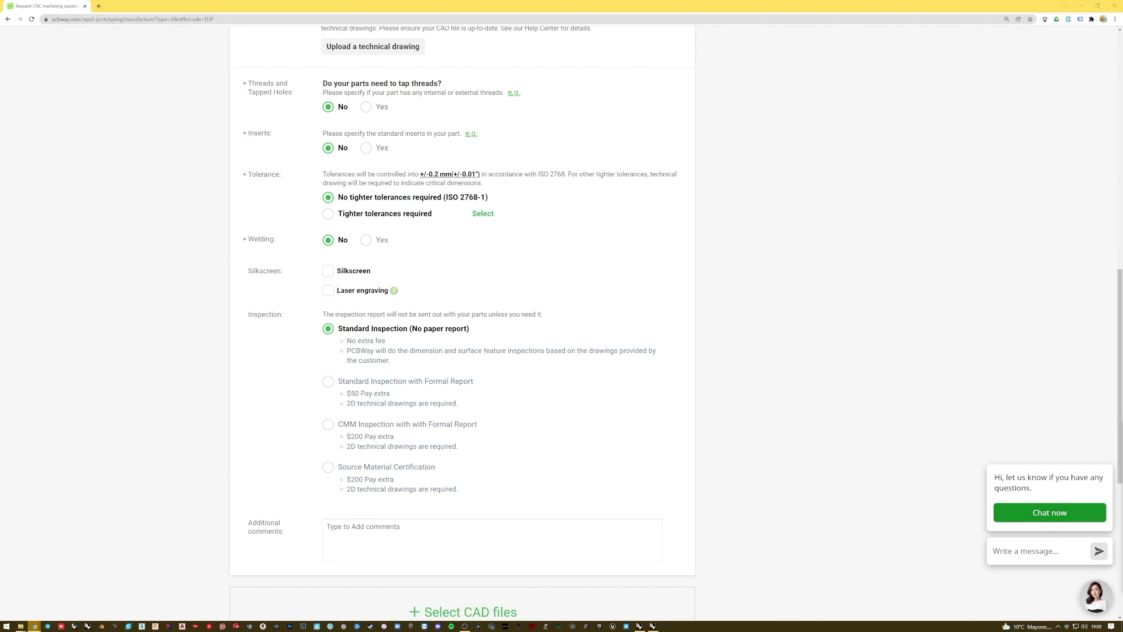
Review the remaining quote options, submit the sheet metal request and sign in with the saved account credentials.
{"action": "scroll", "coordinate": [746, 454], "scroll_direction": "down", "scroll_amount": 1}
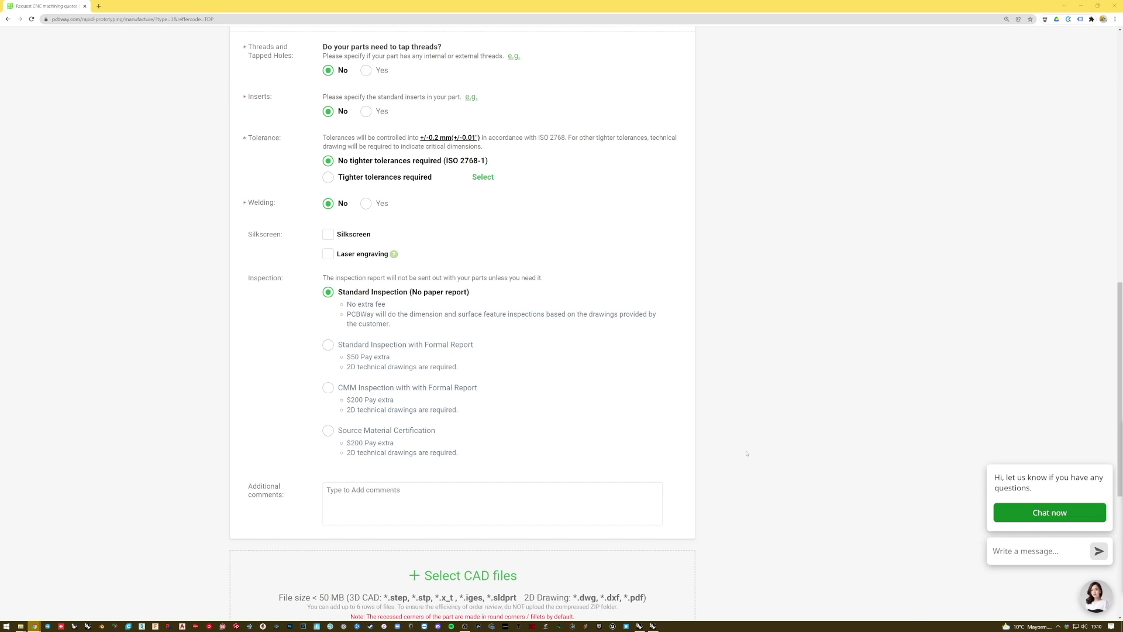
{"action": "scroll", "coordinate": [692, 339], "scroll_direction": "down", "scroll_amount": 3}
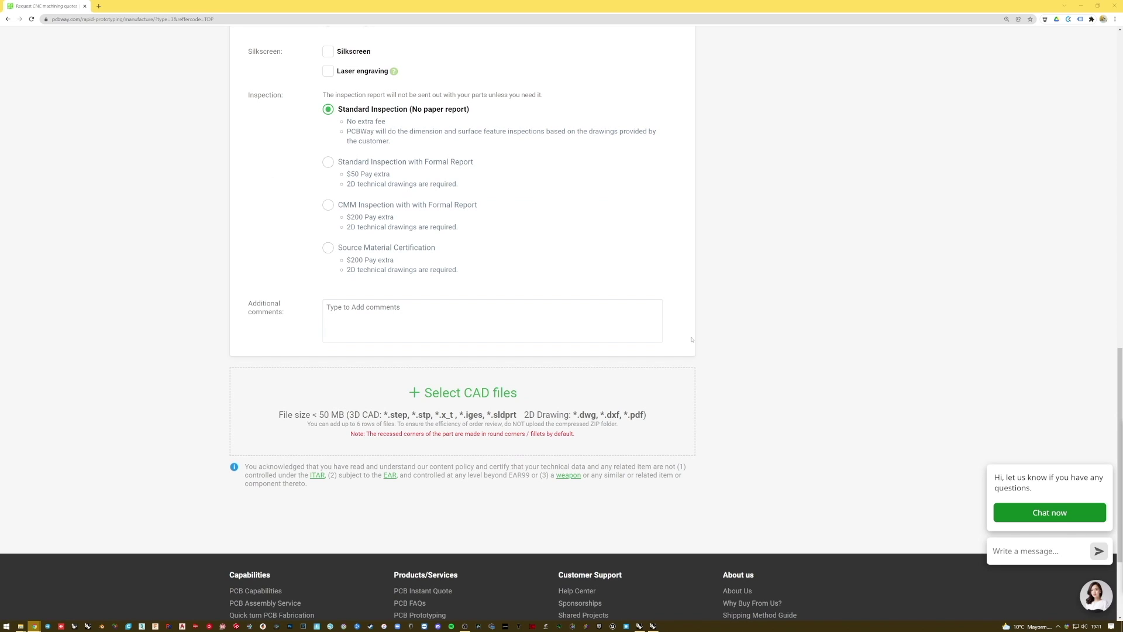
{"action": "scroll", "coordinate": [692, 339], "scroll_direction": "up", "scroll_amount": 10}
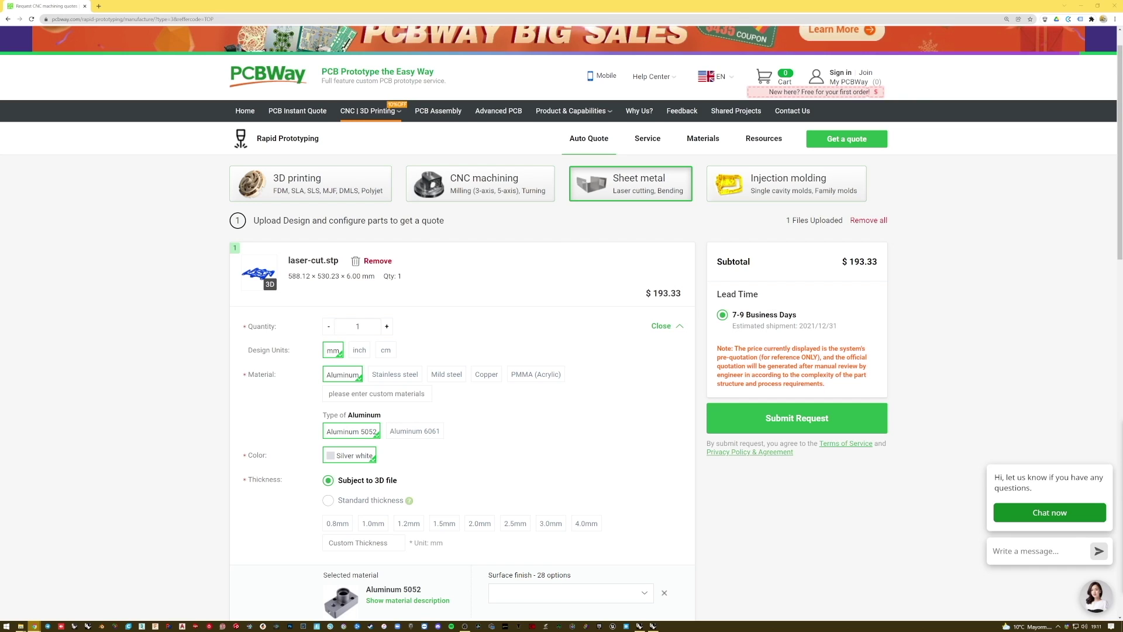
{"action": "left_click", "coordinate": [771, 419]}
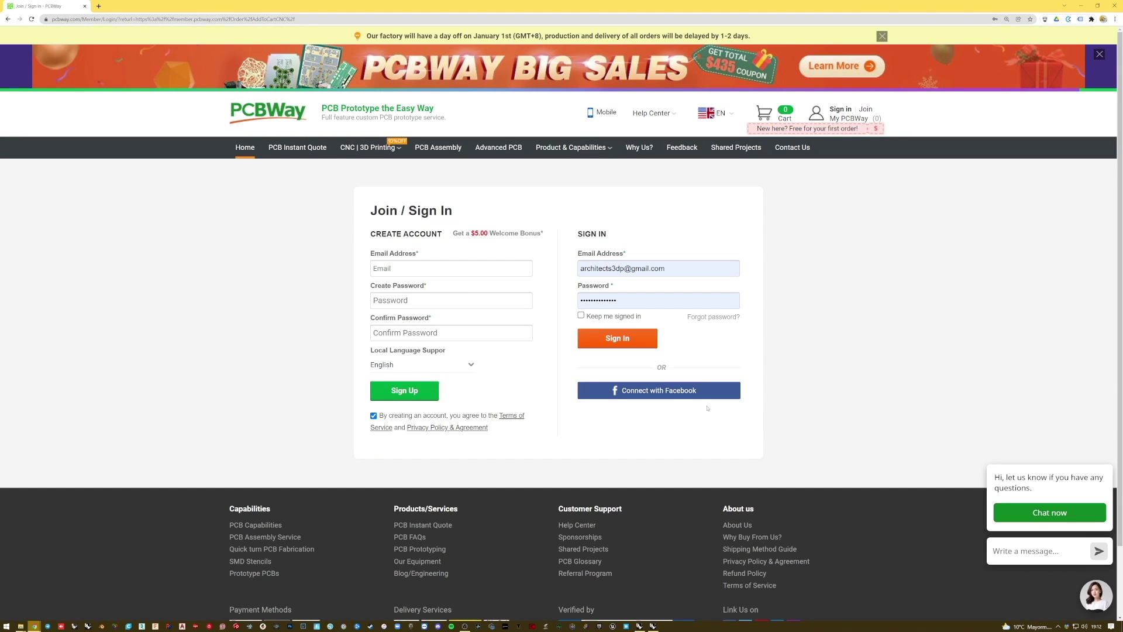
{"action": "left_click", "coordinate": [620, 339]}
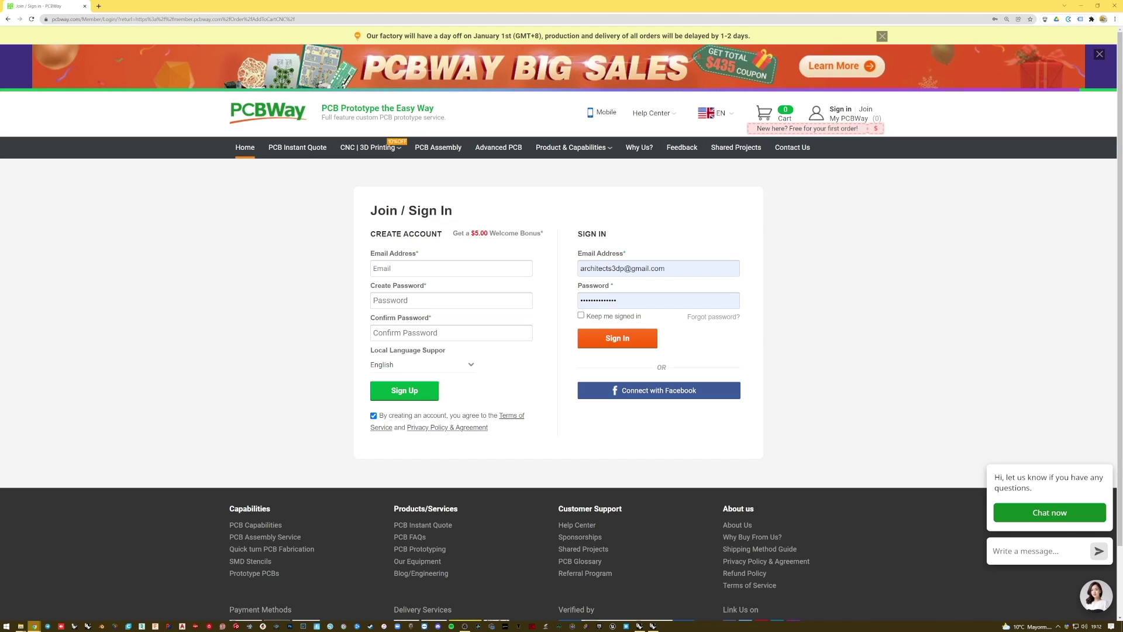